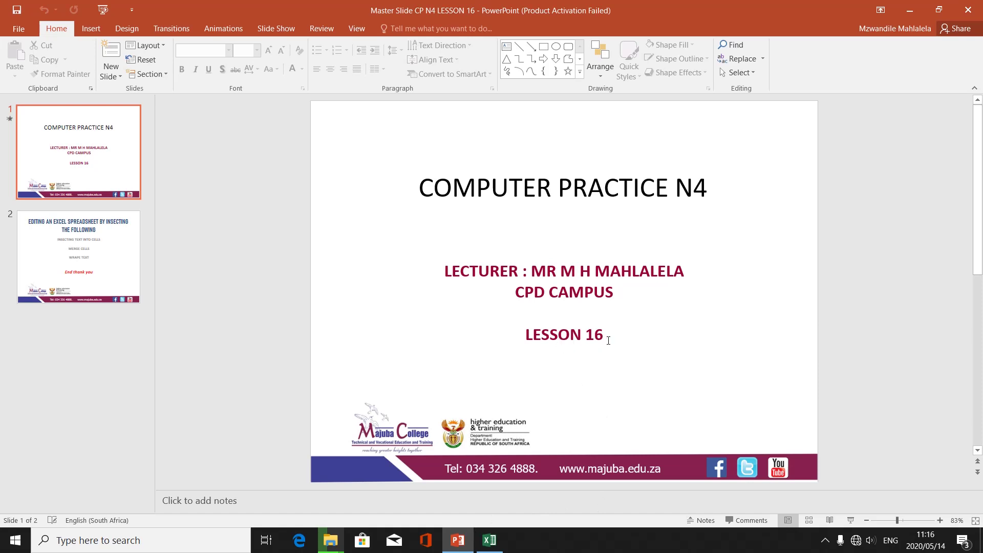
# Step: Show slide 2, which lists the topics: inserting text, merging cells and wrapping text
pyautogui.click(84, 266)
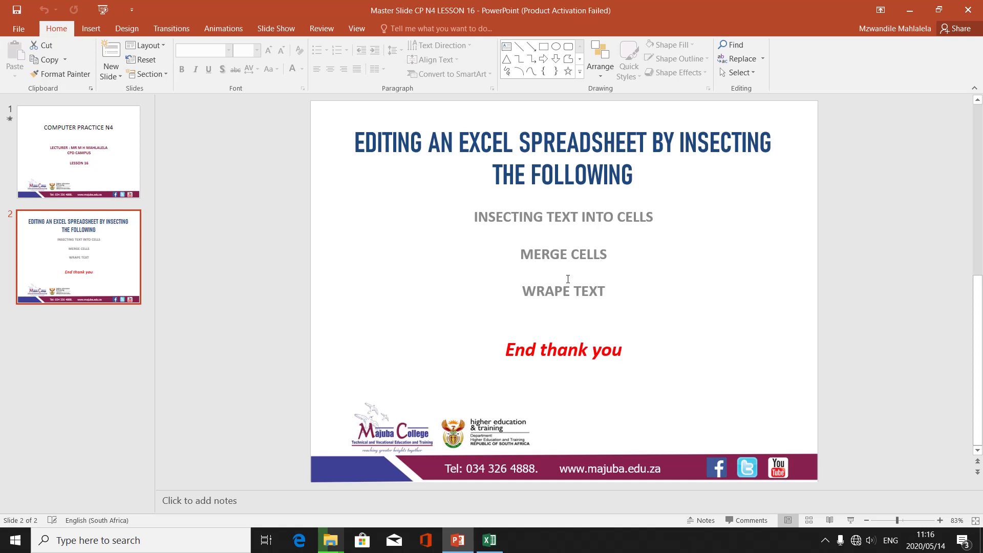
# Step: Switch from PowerPoint to the blank Excel workbook Book1
pyautogui.click(486, 541)
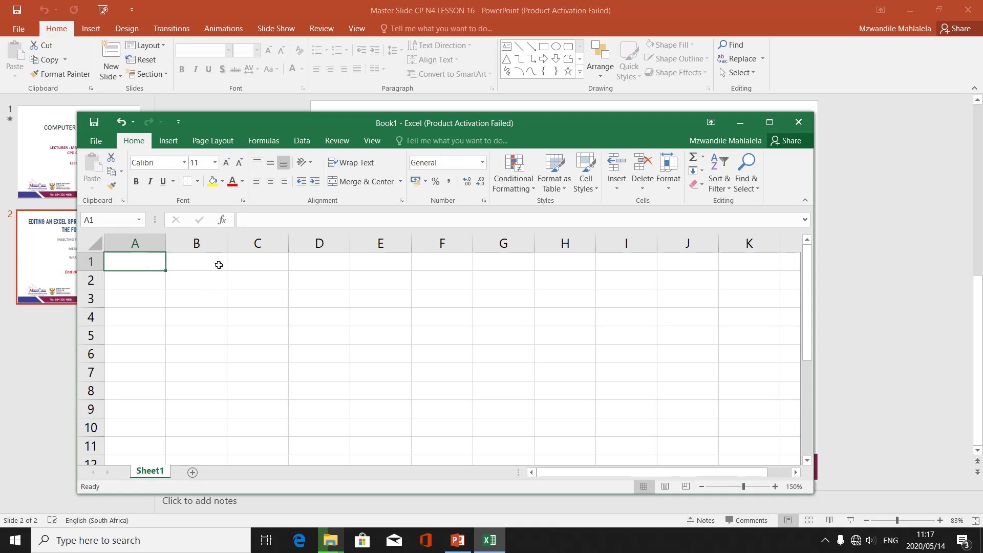
pyautogui.press('Right')
pyautogui.press('Right')
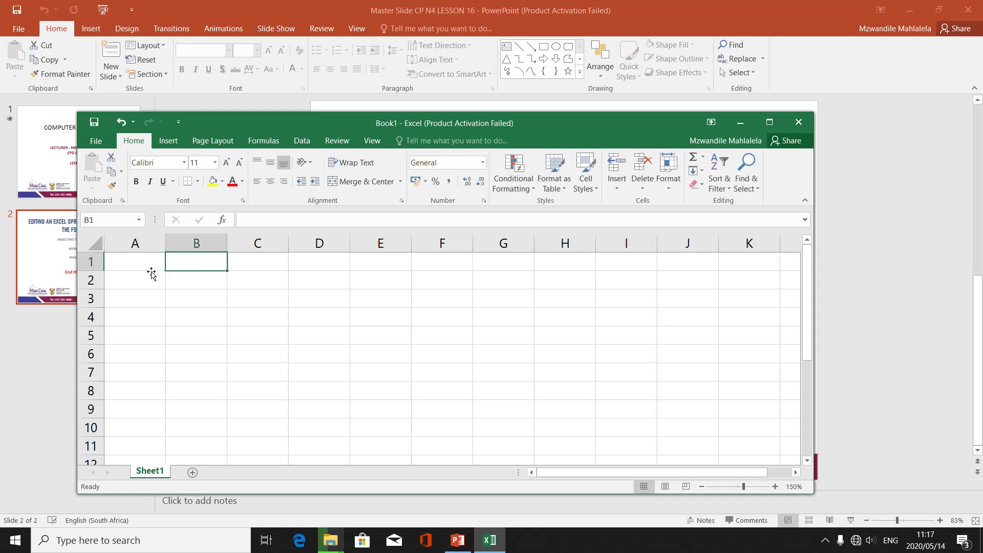
pyautogui.press('Down')
pyautogui.press('Down')
pyautogui.press('Left')
pyautogui.press('Left')
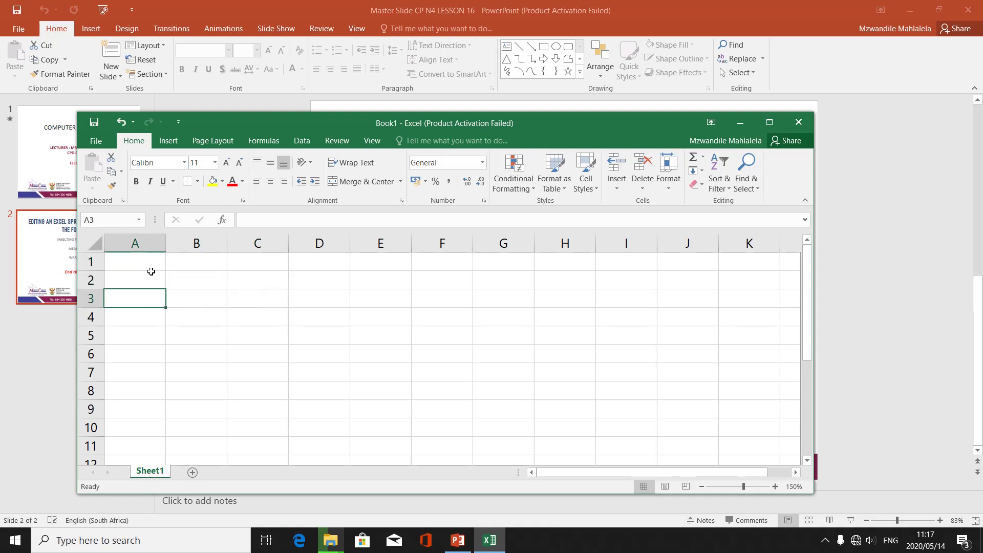
pyautogui.press('Up')
pyautogui.press('Up')
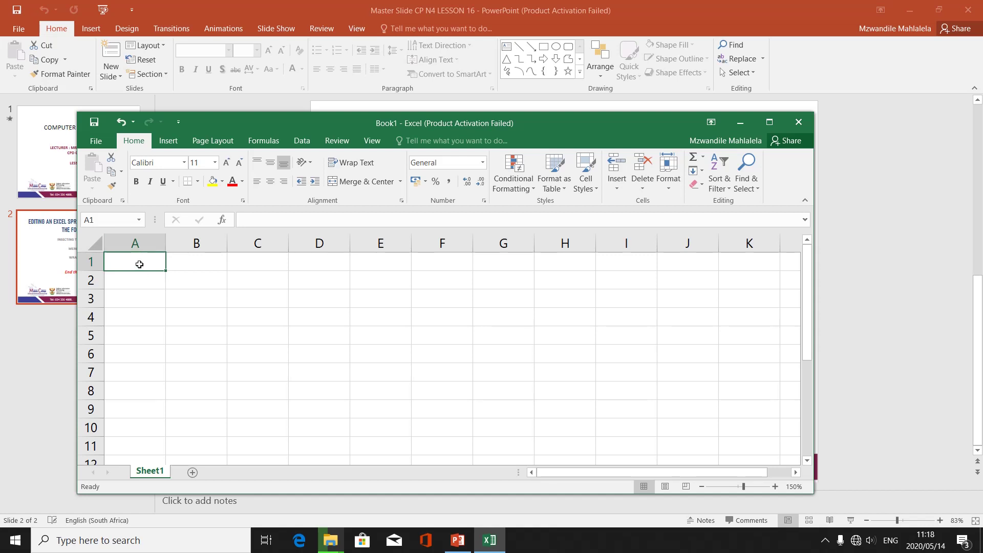
pyautogui.click(194, 261)
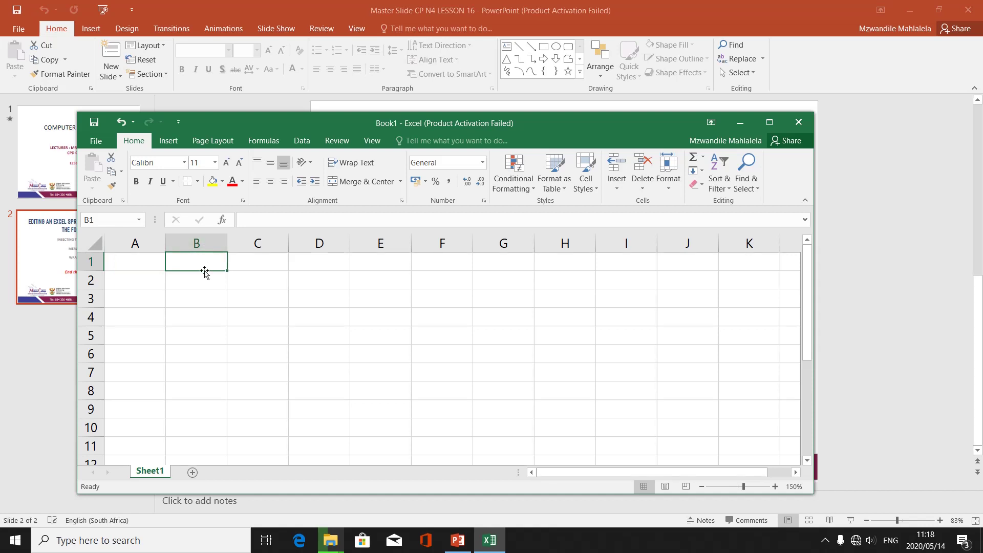
pyautogui.click(261, 298)
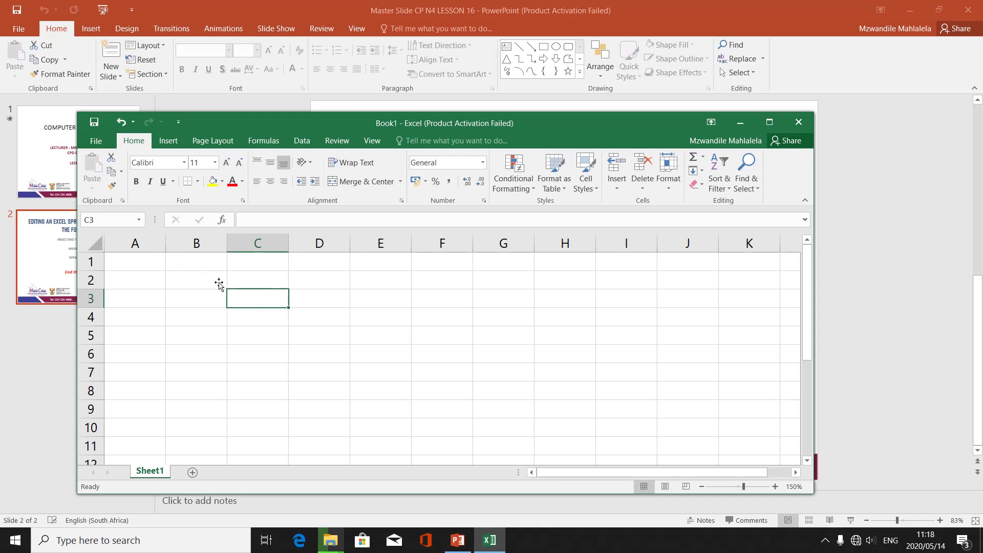
pyautogui.click(149, 264)
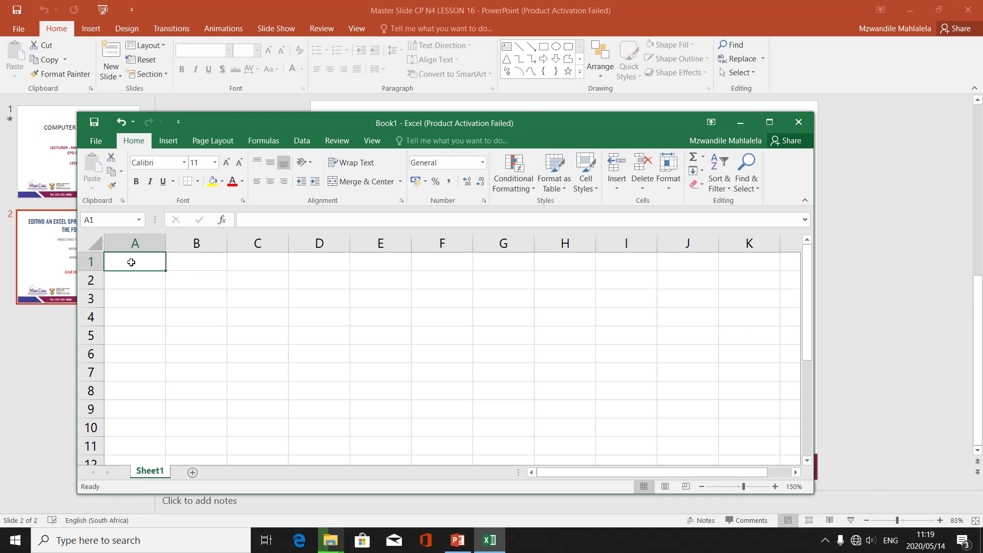
# Step: Enter the title MAJUBA LOCKDOWN LESSONS in cell A1, fixing a typo, then select A3
pyautogui.write('MAJUBA')
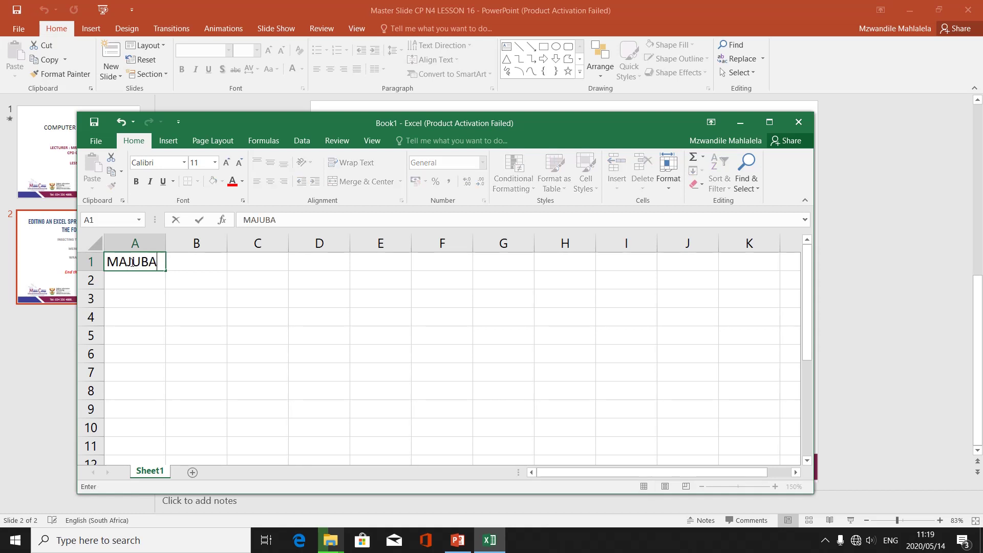
pyautogui.write(' LOCL')
pyautogui.press('BackSpace')
pyautogui.write('KDOWN')
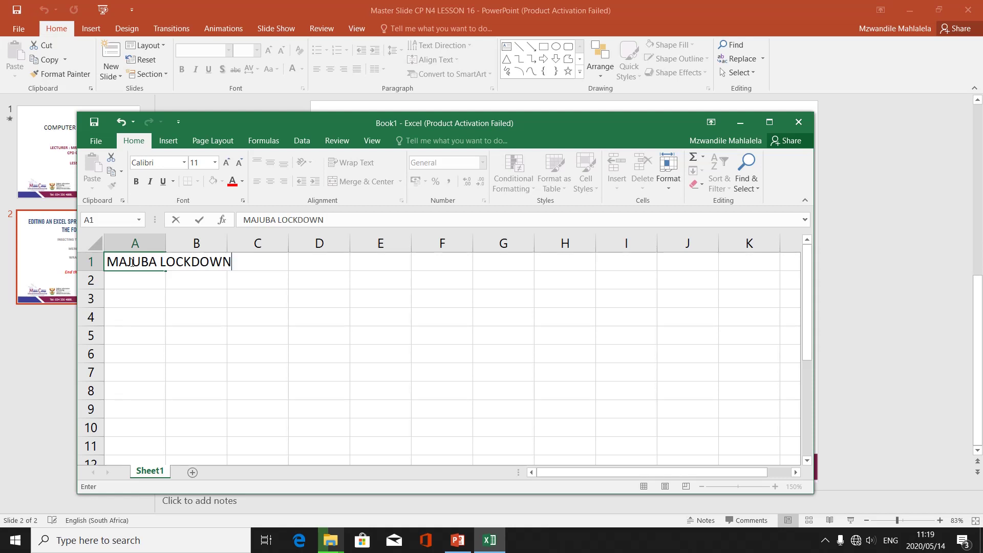
pyautogui.write(' LESSONS')
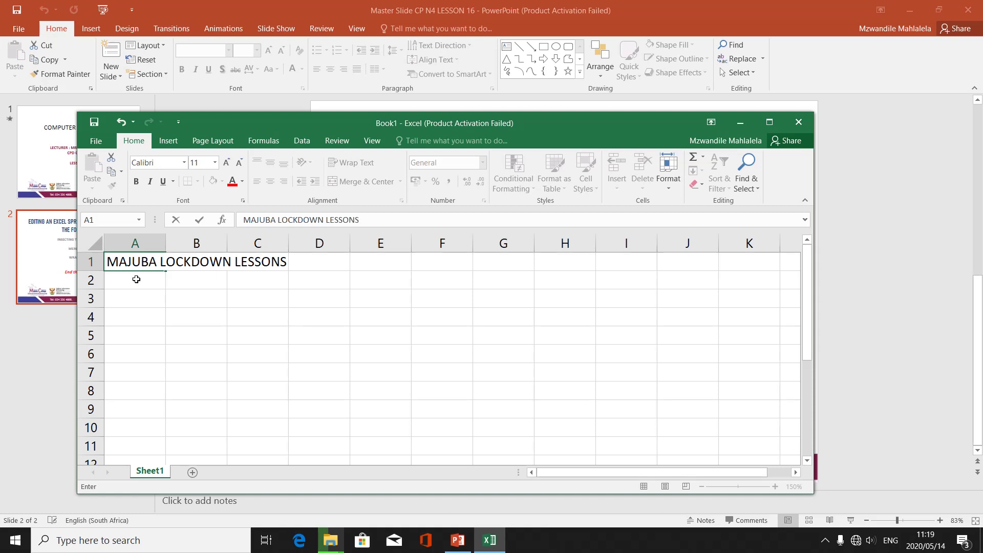
pyautogui.click(195, 301)
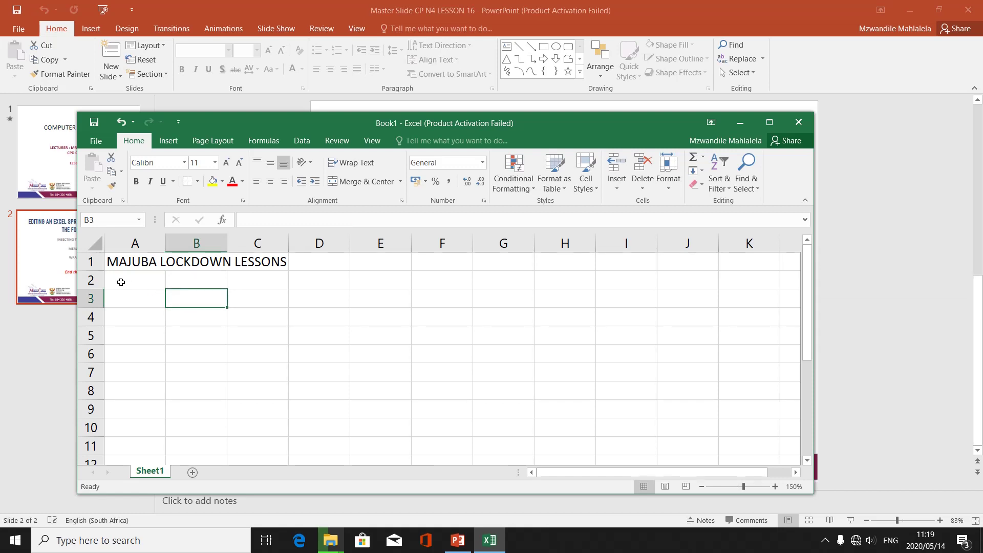
pyautogui.click(134, 298)
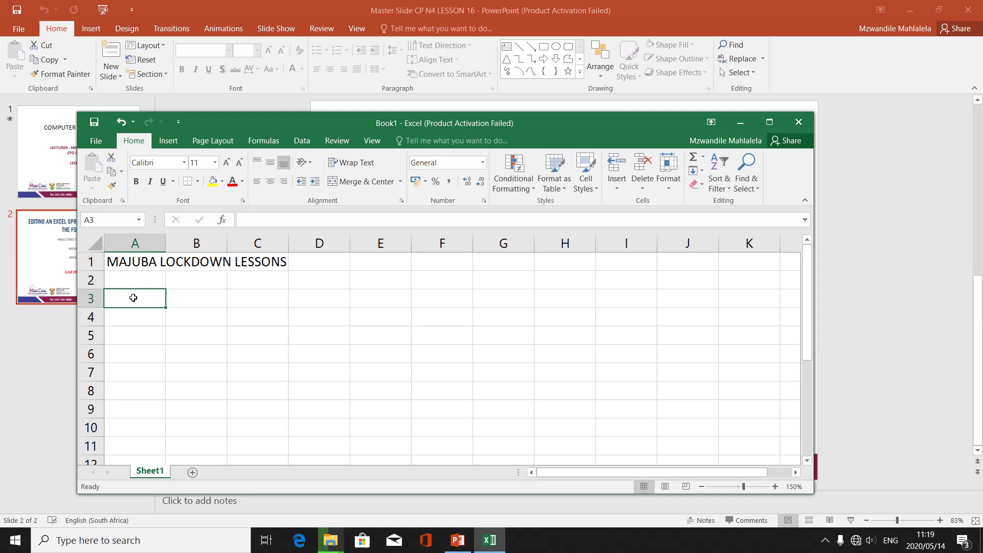
# Step: Enter the headings NAME, SUBJECT, DAY, DATA USED and AMOUNT in A3 through E3
pyautogui.write('NAME')
pyautogui.press('Tab')
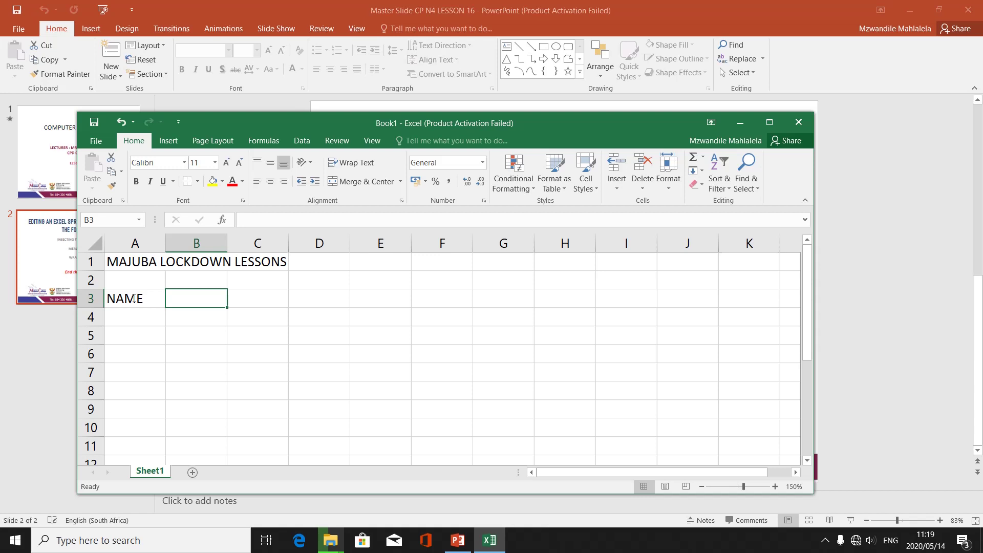
pyautogui.write('SUBJECT')
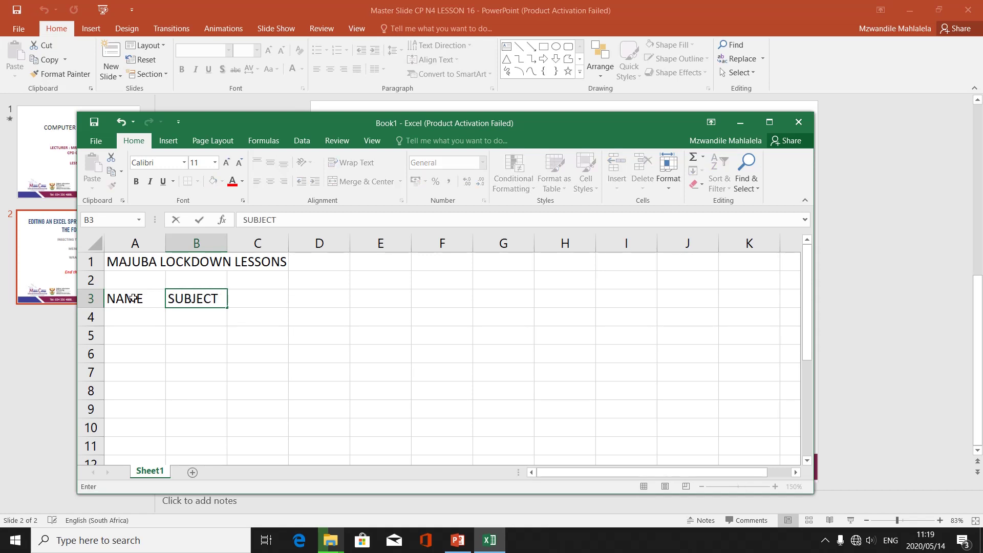
pyautogui.press('Tab')
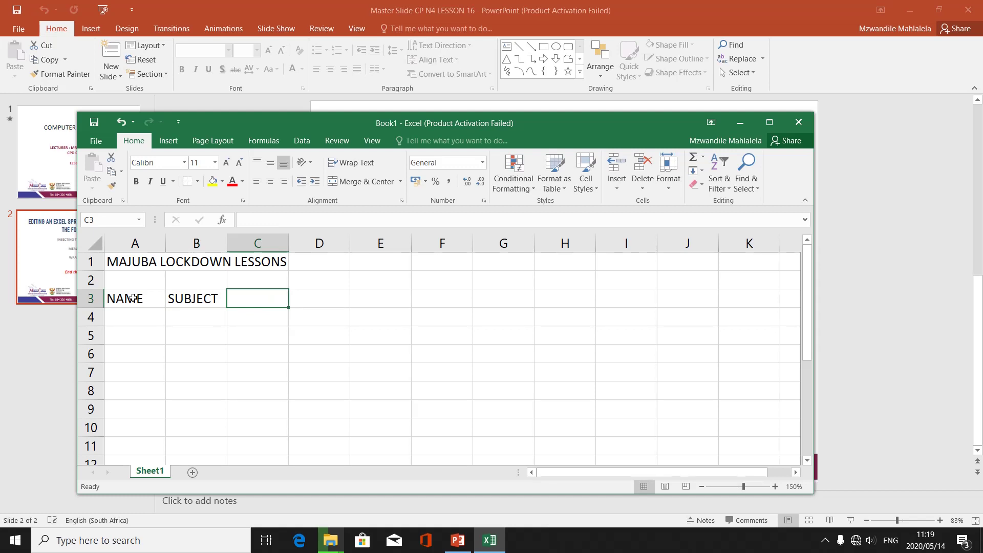
pyautogui.write('DAY')
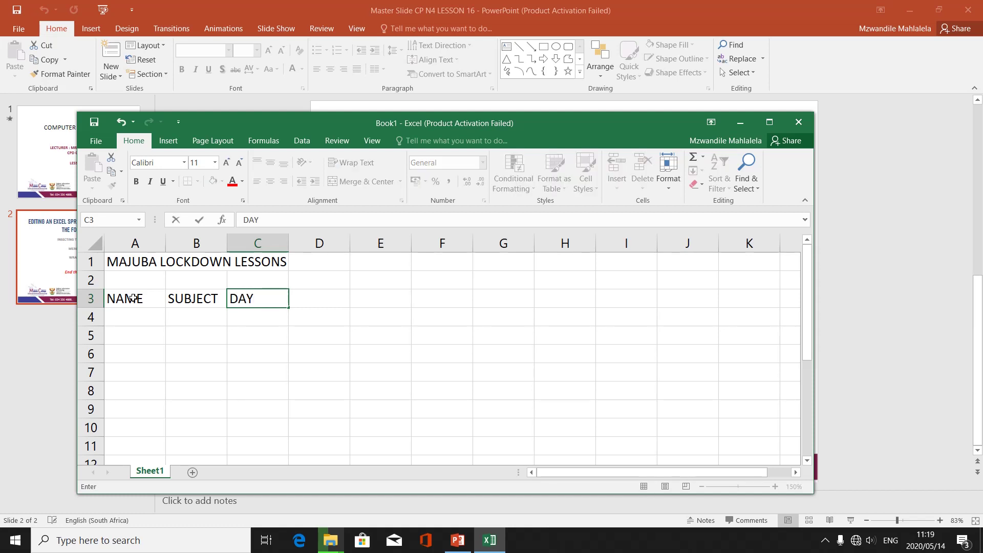
pyautogui.press('Tab')
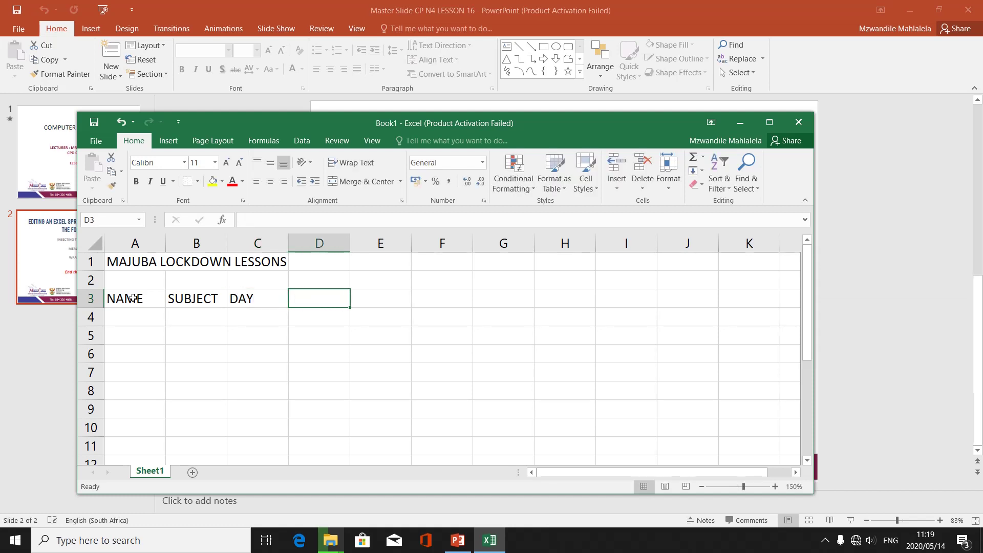
pyautogui.write('DATA U')
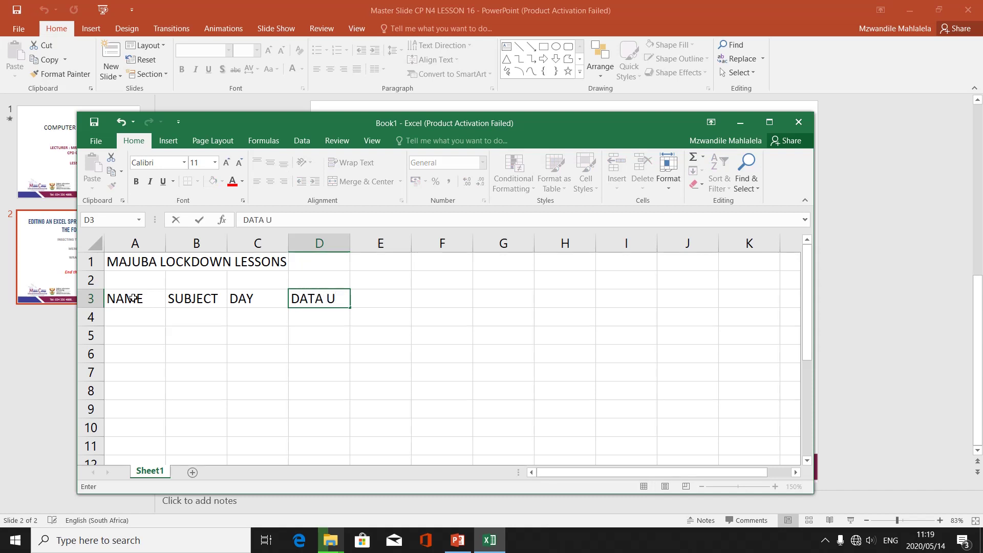
pyautogui.write('SED')
pyautogui.press('Tab')
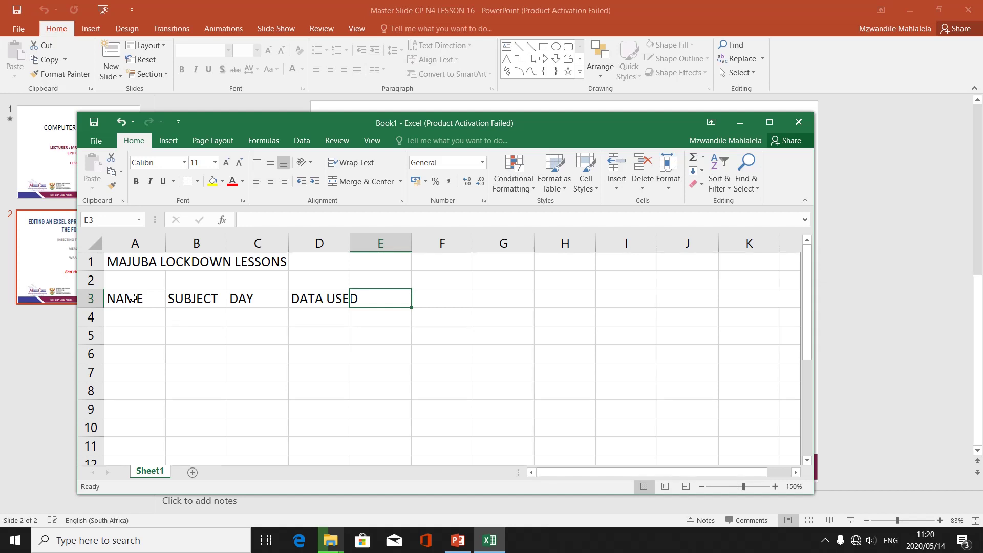
pyautogui.write('AMOUNT')
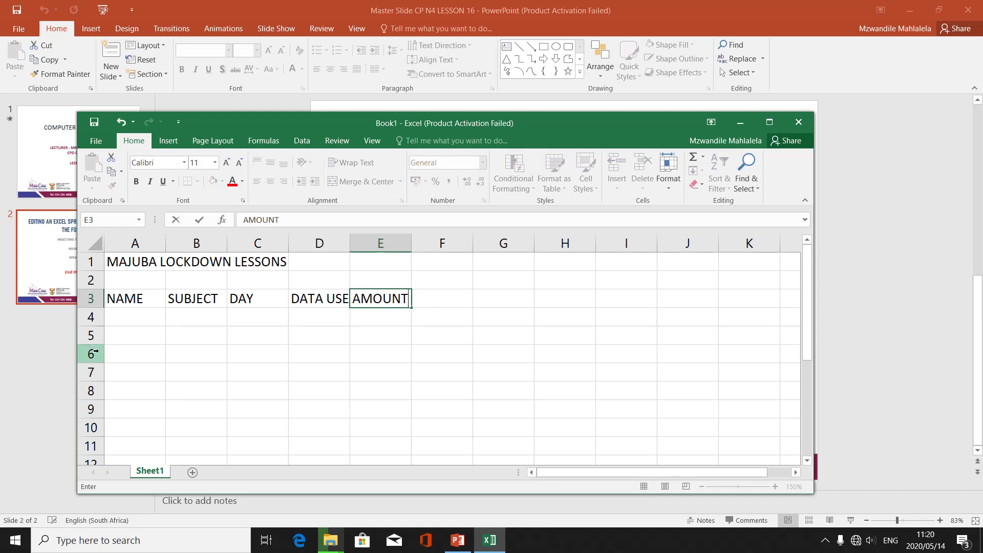
pyautogui.click(163, 370)
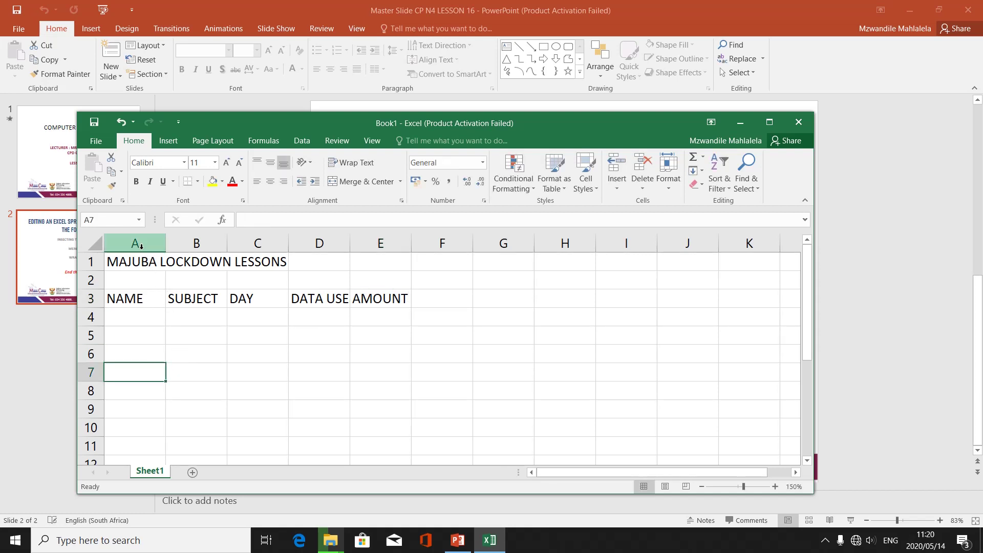
# Step: Check the NAME, SUBJECT and DAY headings, then select A4
pyautogui.click(137, 297)
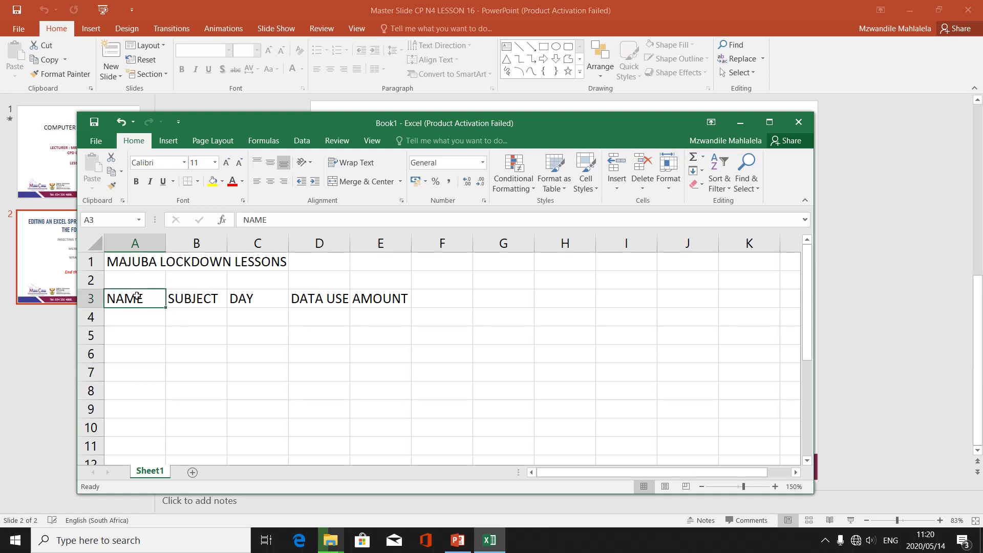
pyautogui.click(200, 297)
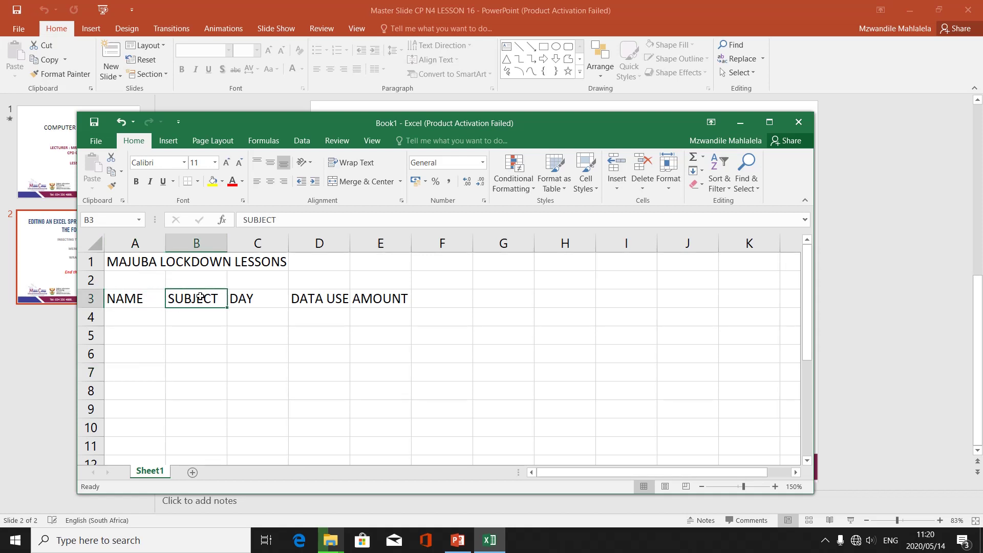
pyautogui.click(244, 299)
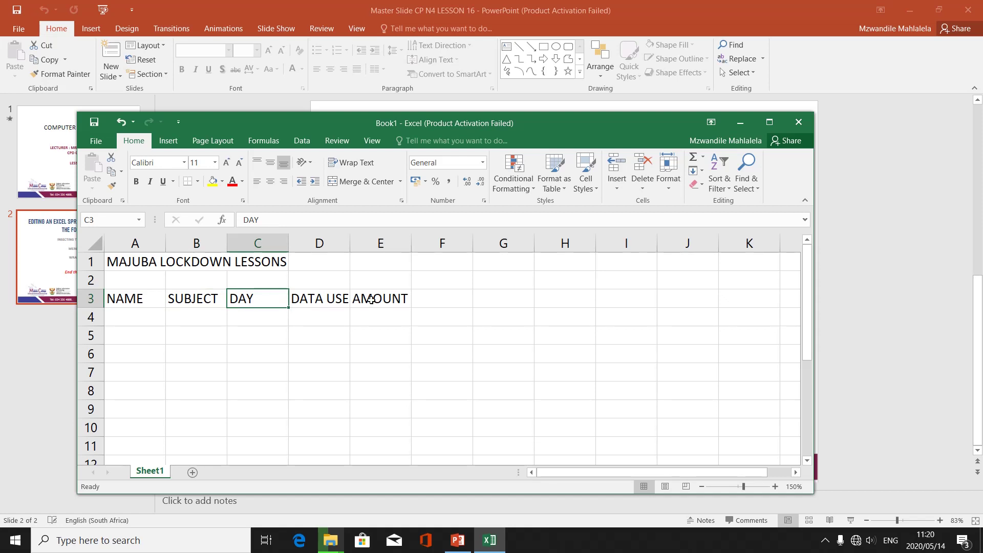
pyautogui.click(160, 317)
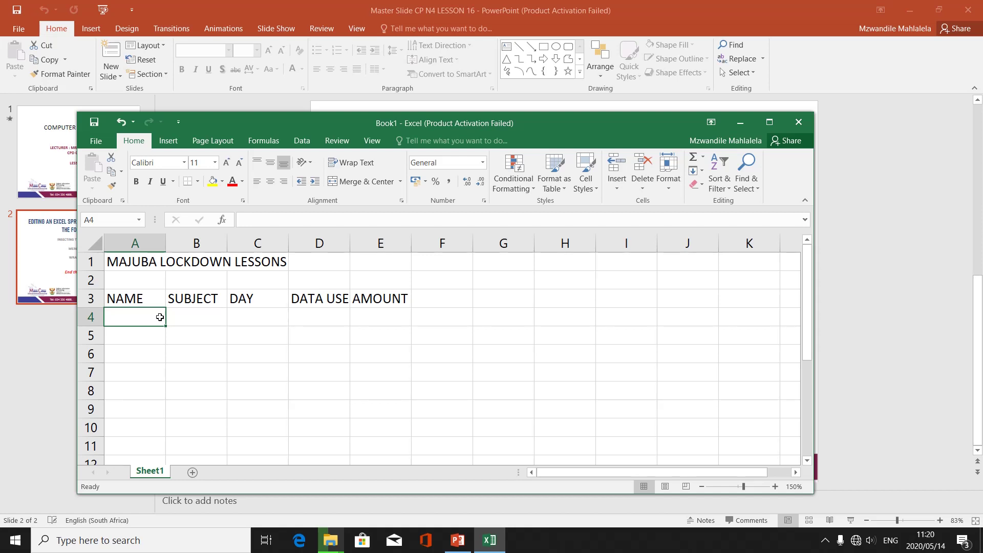
# Step: Enter the three learners' names in A4:A6
pyautogui.write('MZWA')
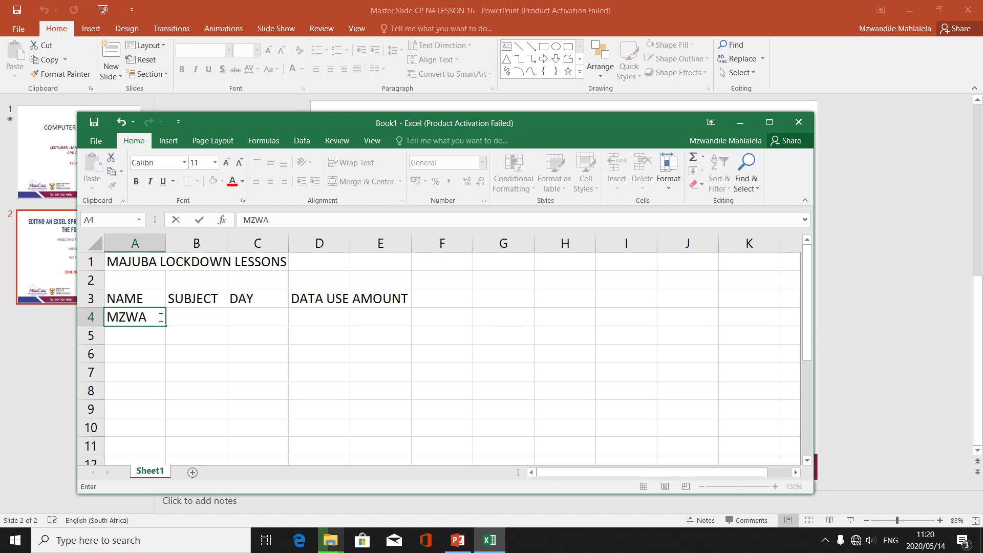
pyautogui.press('Return')
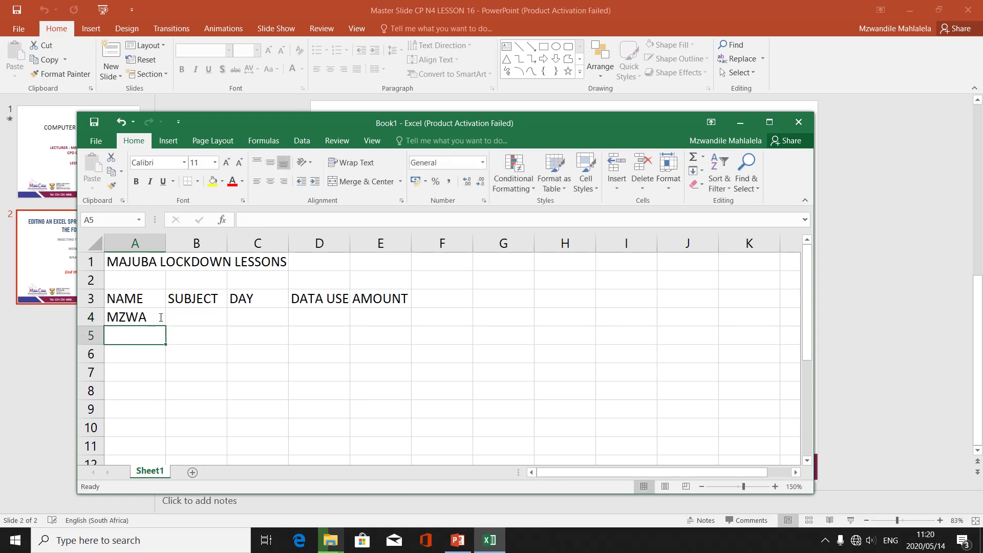
pyautogui.write('NOZI')
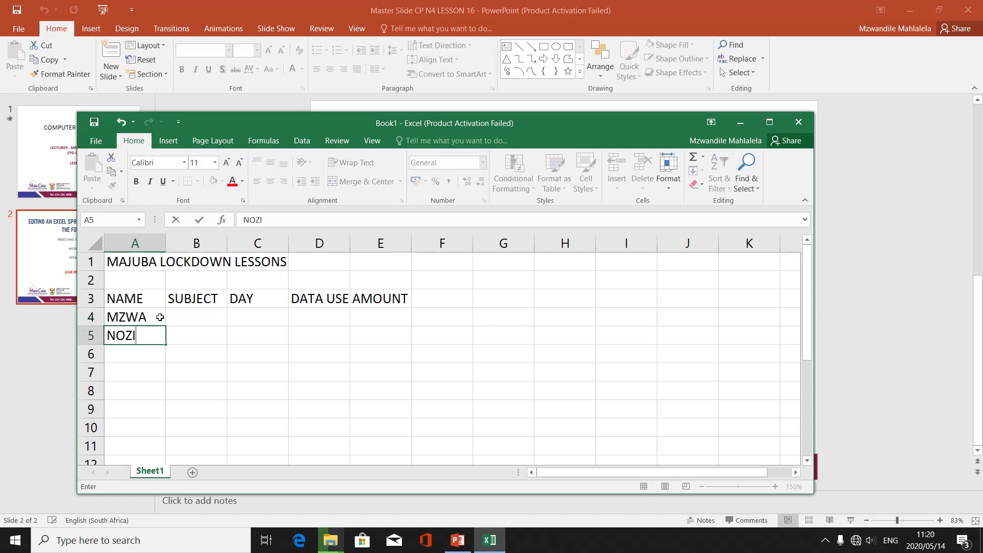
pyautogui.press('Return')
pyautogui.write('FUTHI')
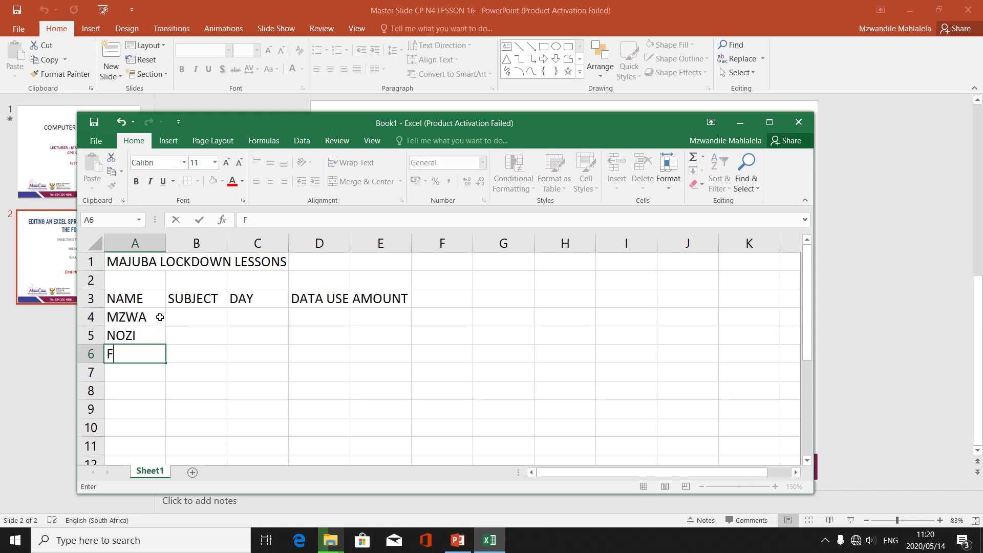
pyautogui.press('Right')
pyautogui.press('Up')
pyautogui.press('Up')
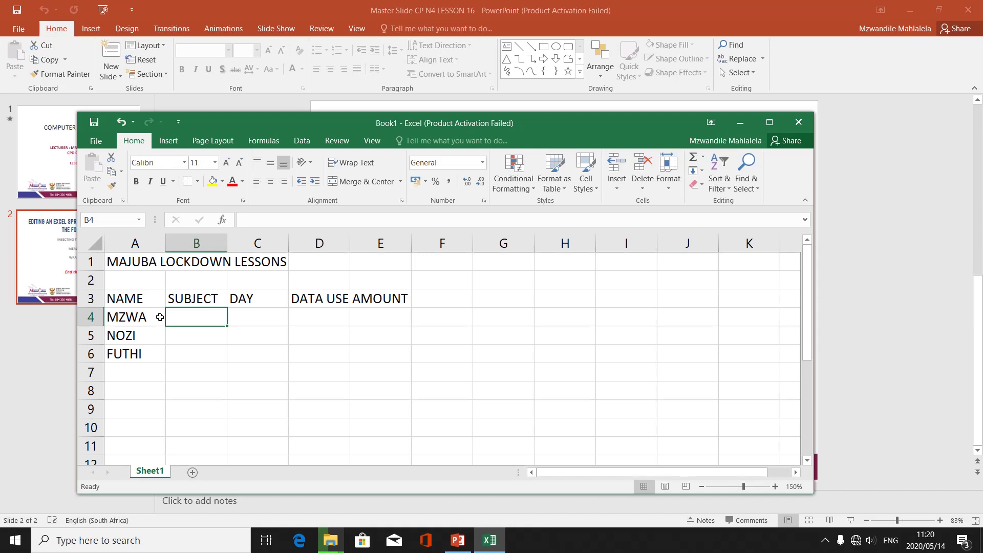
# Step: Enter subjects CP N4, COMM and ACCOUNTING in B4:B6
pyautogui.write('CP N4')
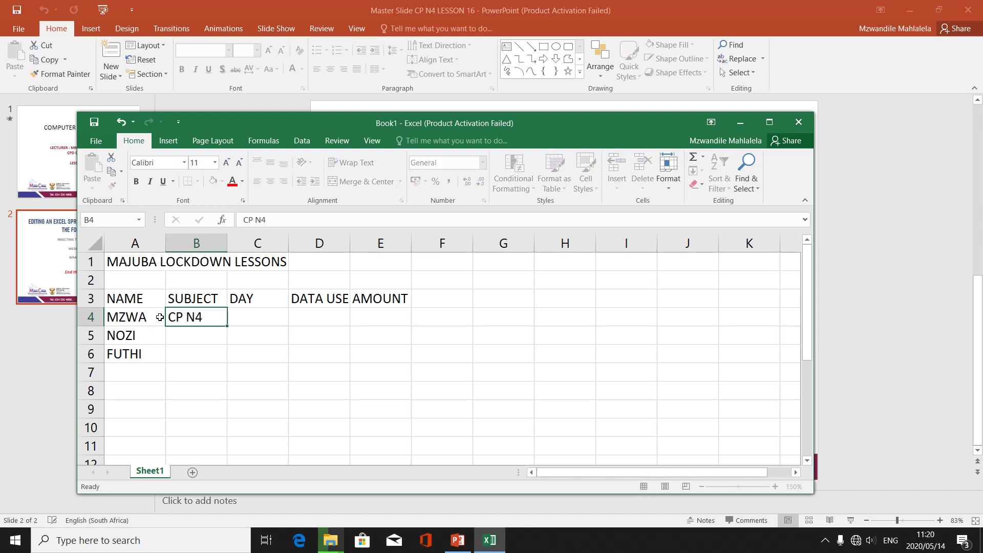
pyautogui.press('Return')
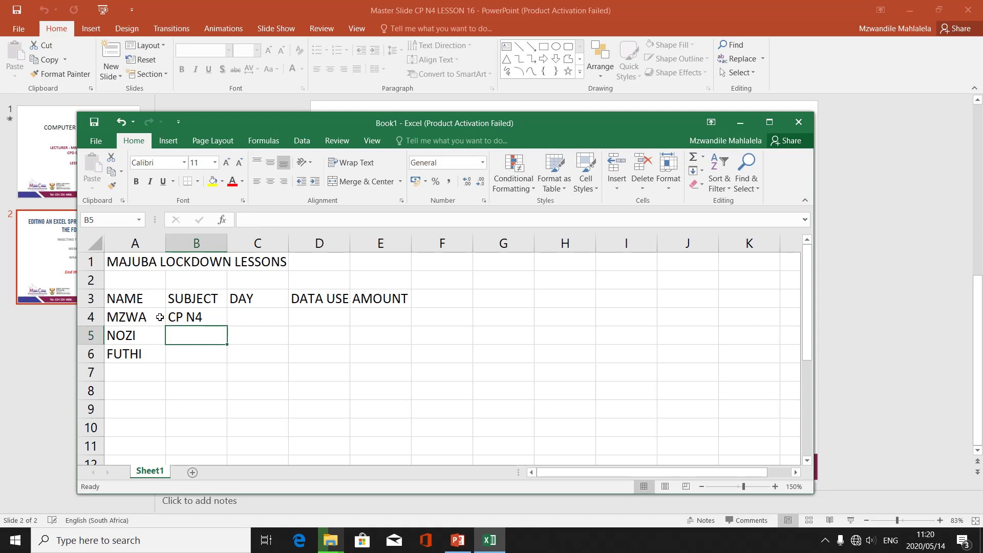
pyautogui.write('COMM')
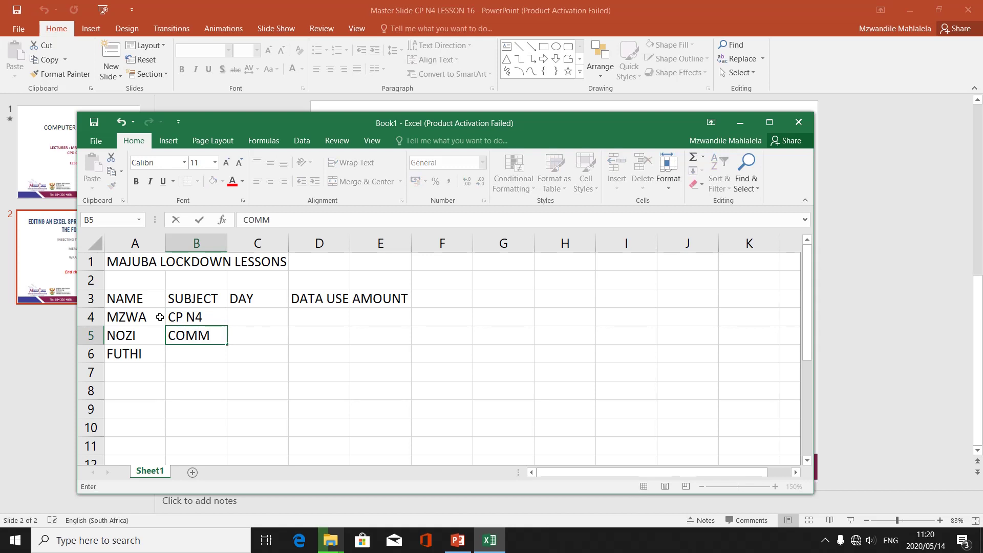
pyautogui.press('Return')
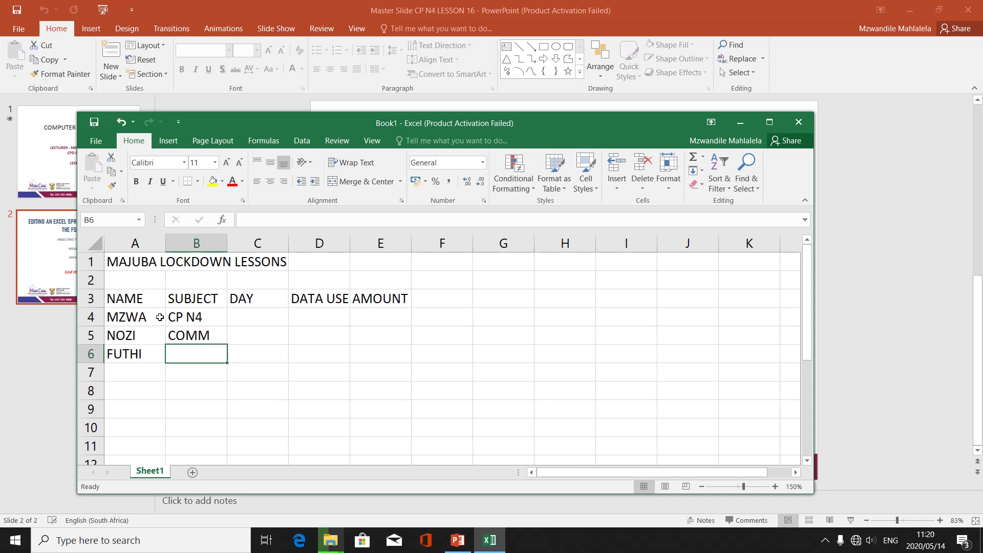
pyautogui.write('ACCOUN')
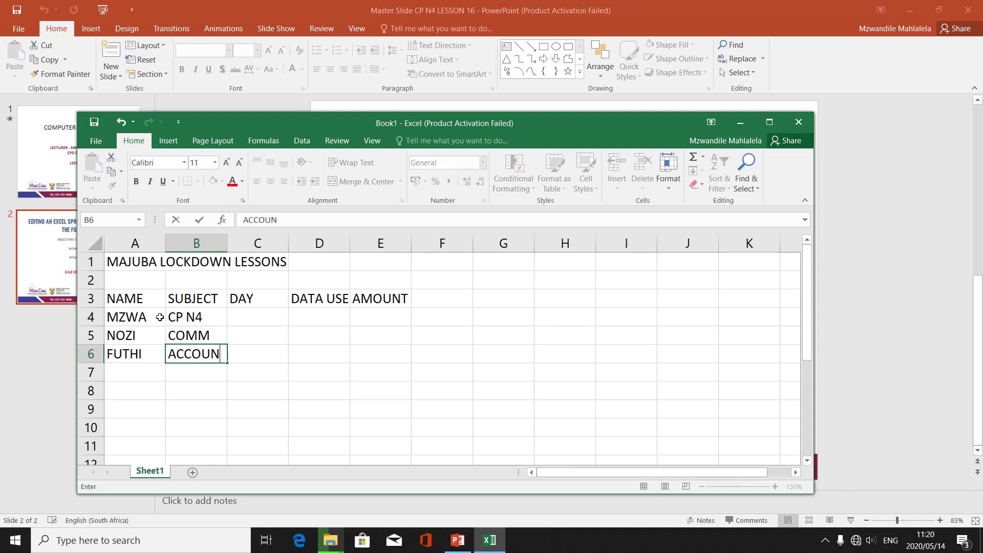
pyautogui.write('TING')
pyautogui.press('Return')
pyautogui.press('Right')
pyautogui.press('Up')
pyautogui.press('Up')
pyautogui.press('Up')
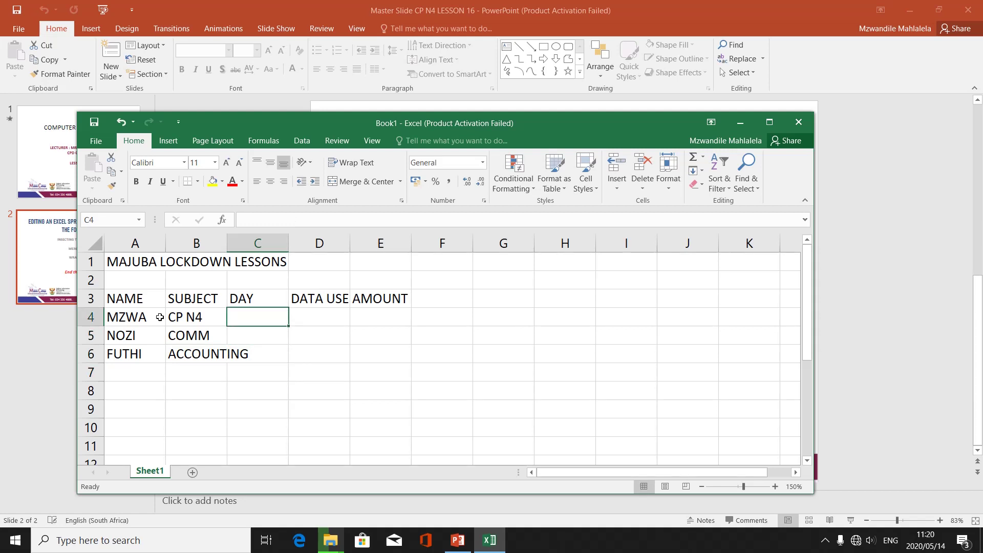
# Step: Enter days 1, 2 and 3 in C4:C6
pyautogui.write('1')
pyautogui.press('Return')
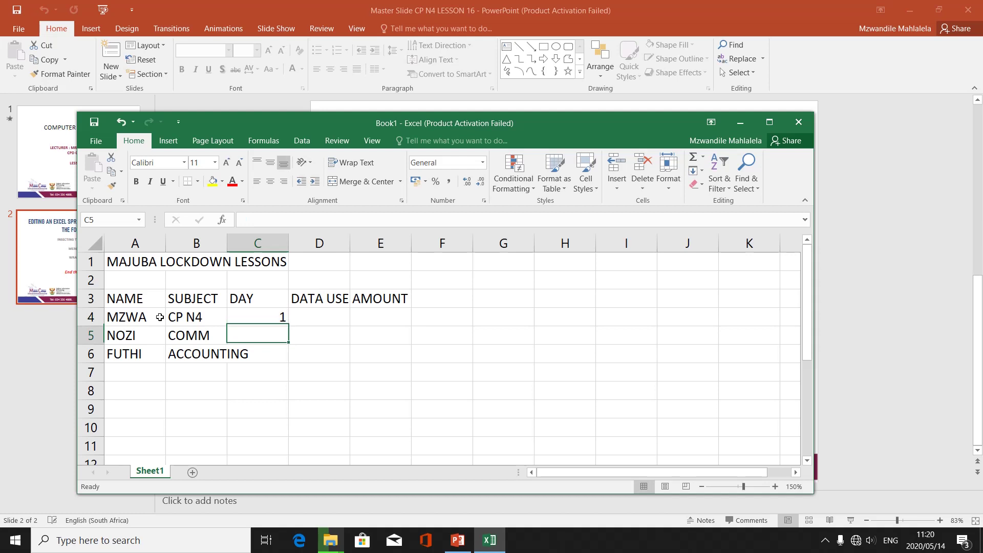
pyautogui.write('2')
pyautogui.press('Return')
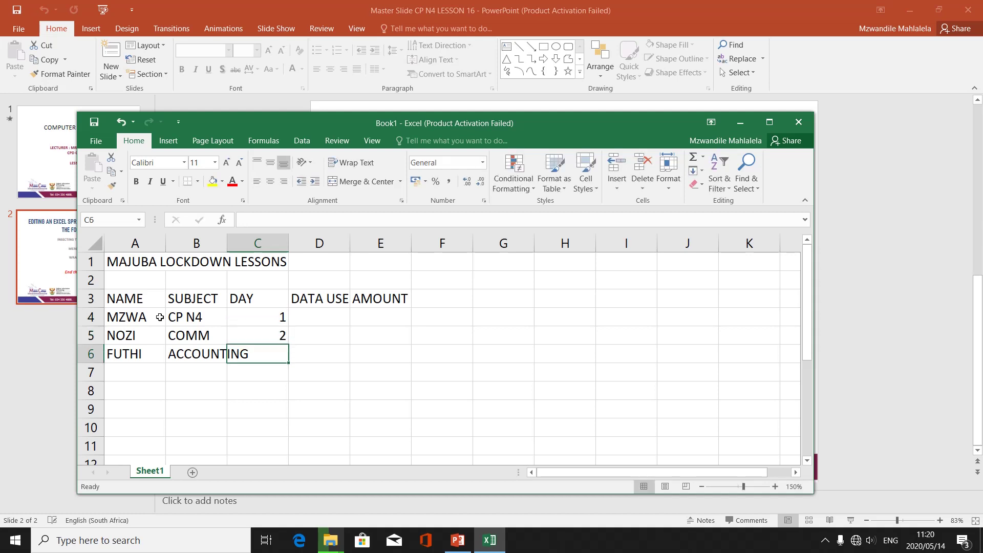
pyautogui.write('3')
pyautogui.press('Tab')
# Step: Step away from the data and switch to the PowerPoint lesson slide
pyautogui.press('Up')
pyautogui.press('Up')
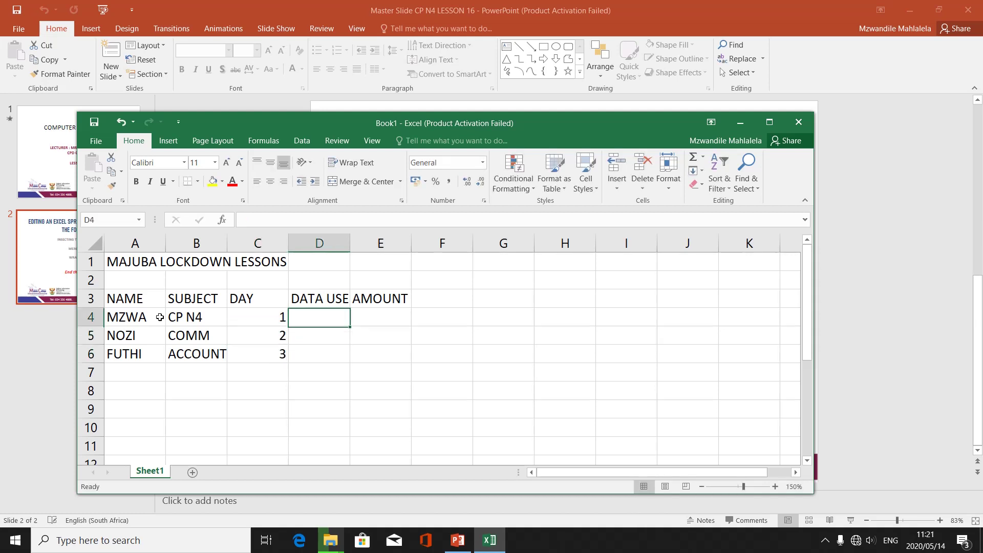
pyautogui.click(211, 396)
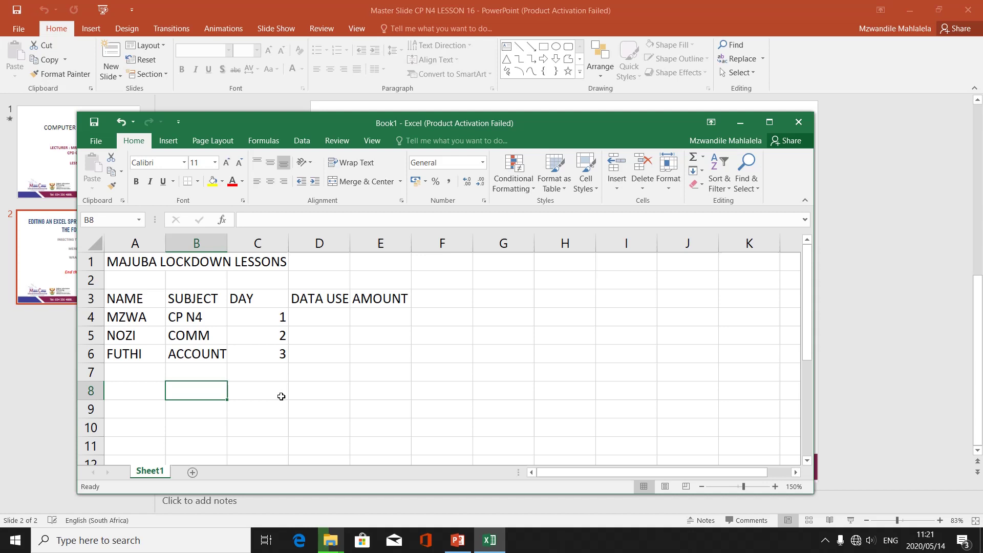
pyautogui.click(455, 544)
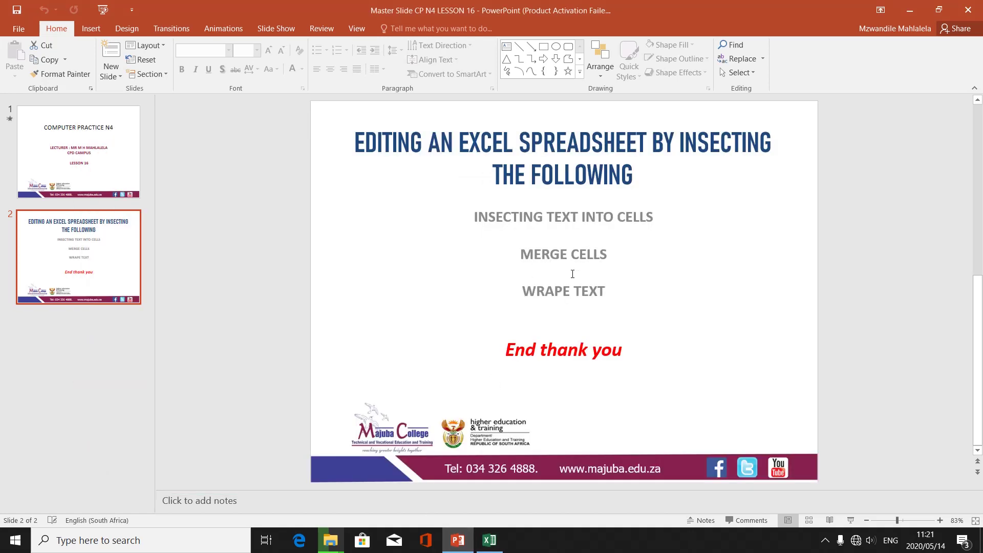
# Step: Point to MERGE CELLS on the slide, then return to the Excel workbook
pyautogui.click(598, 254)
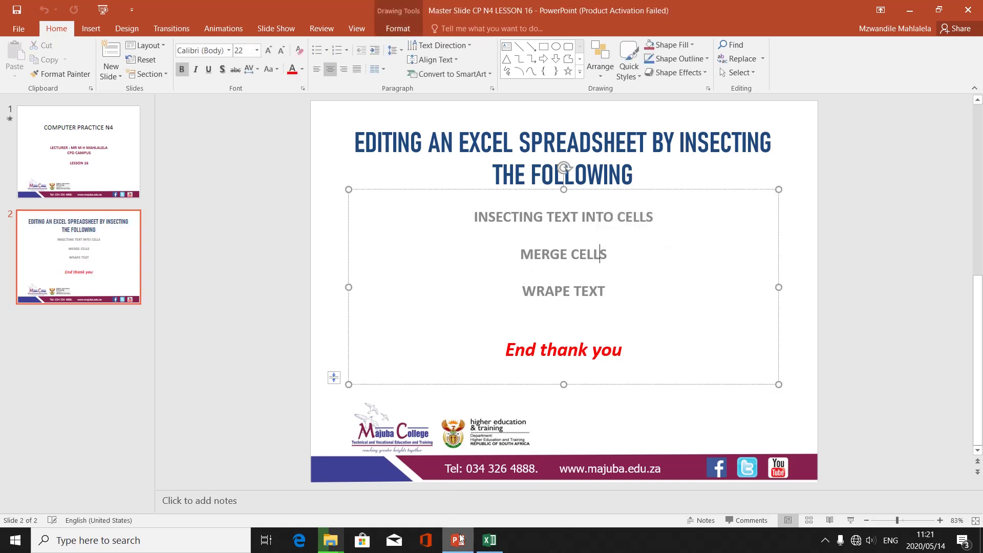
pyautogui.click(488, 543)
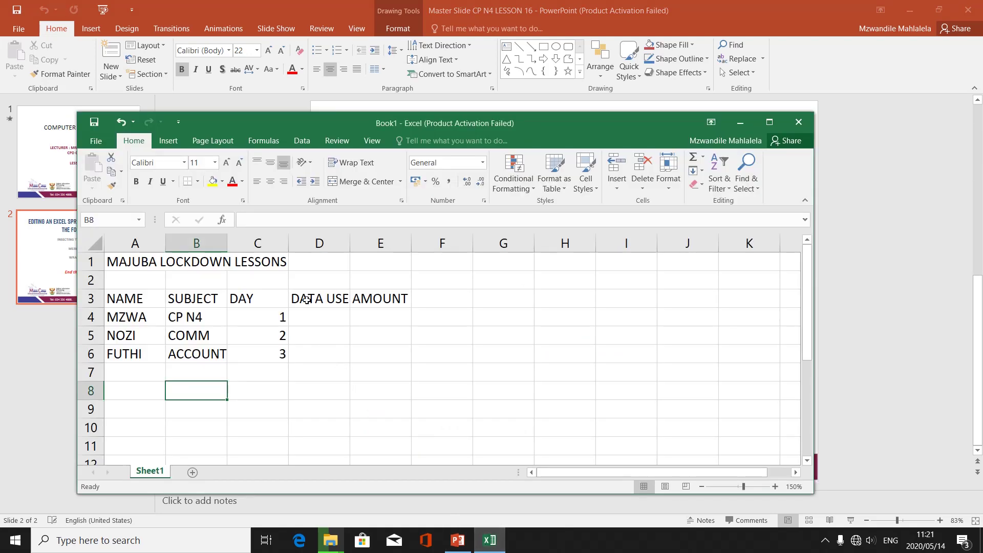
# Step: Select the title row from A1 across to E1 using Shift+Right
pyautogui.click(251, 306)
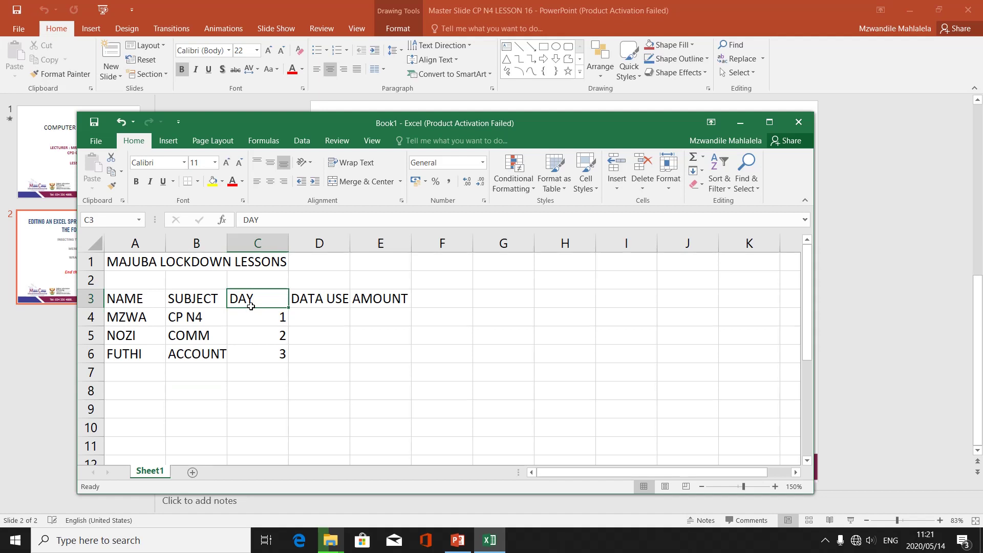
pyautogui.click(149, 265)
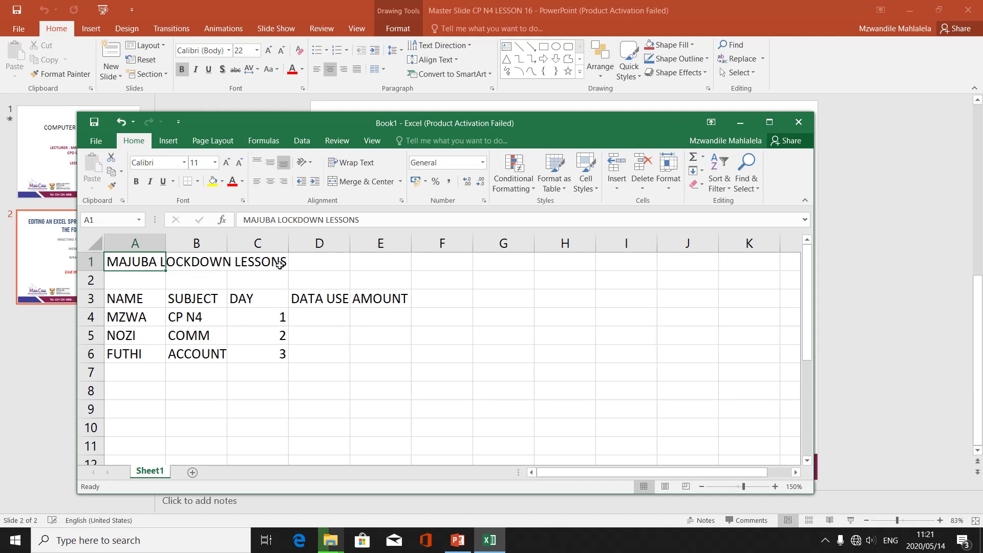
pyautogui.click(173, 293)
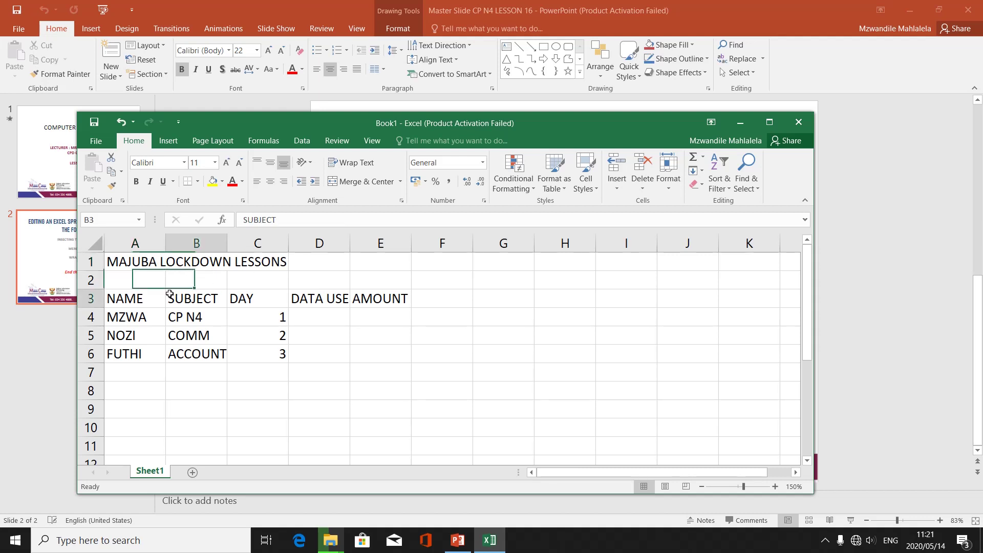
pyautogui.click(140, 263)
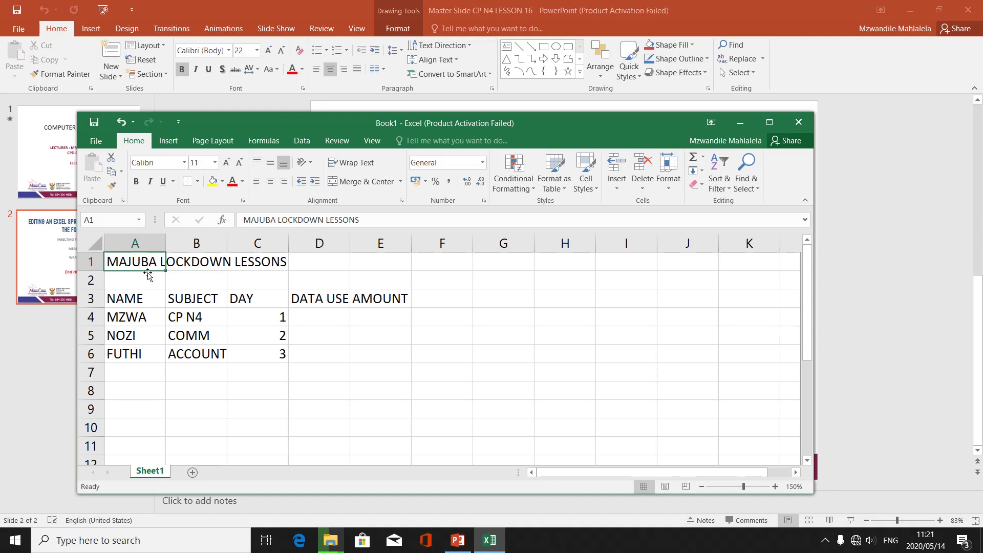
pyautogui.press('Right')
pyautogui.press('Right')
pyautogui.press('Right')
pyautogui.press('Right')
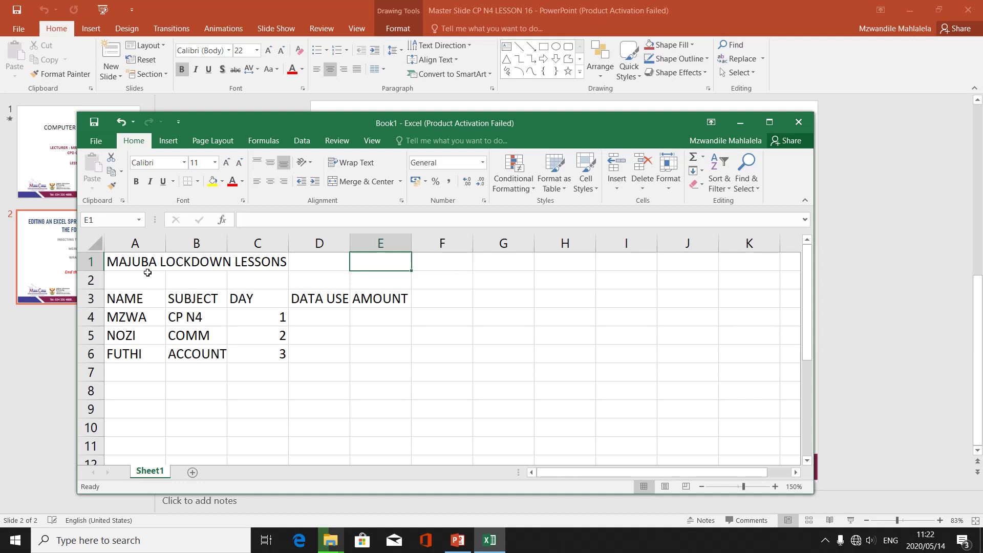
pyautogui.press('Left')
pyautogui.press('Left')
pyautogui.press('Left')
pyautogui.press('Left')
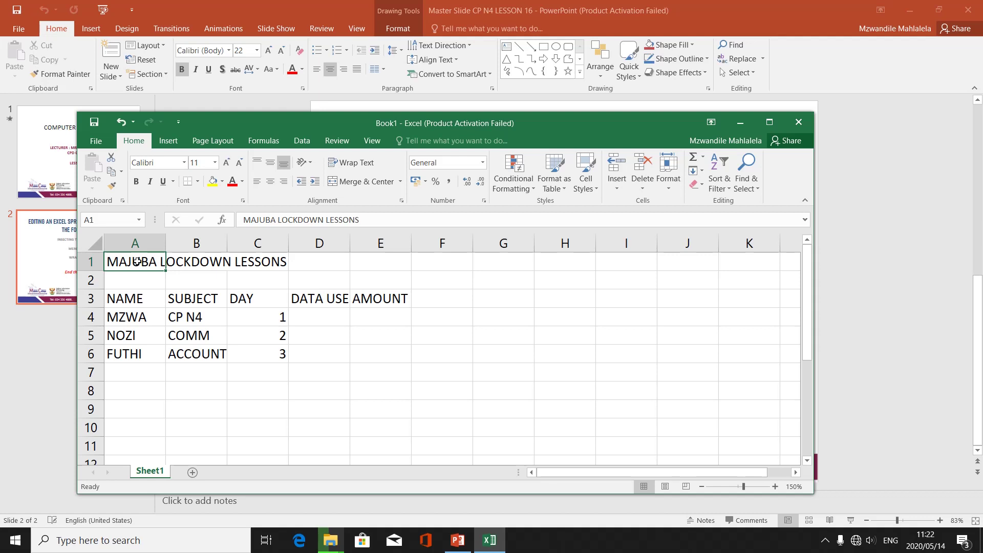
pyautogui.hotkey('shift', 'Right')
pyautogui.hotkey('shift', 'Right')
pyautogui.hotkey('shift', 'Right')
pyautogui.hotkey('shift', 'Right')
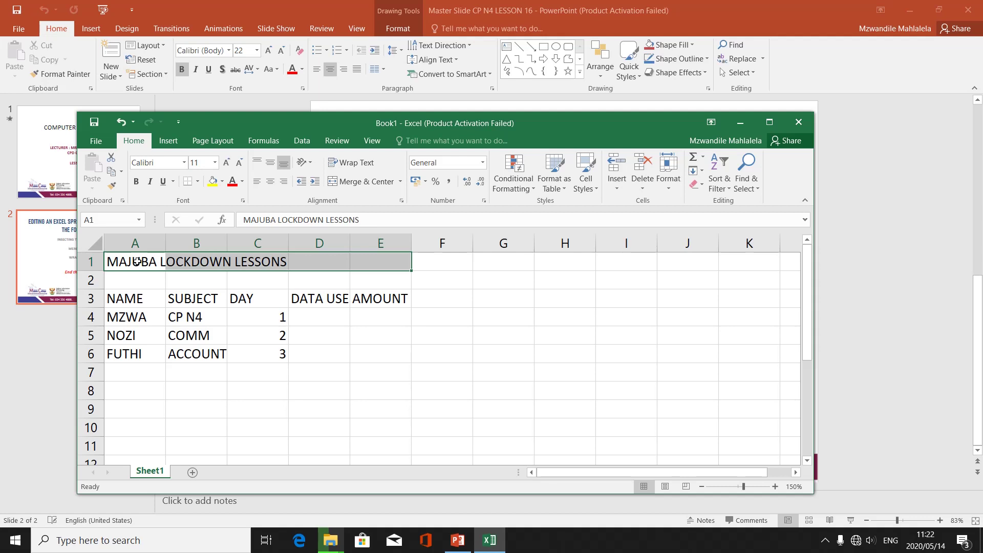
pyautogui.click(141, 281)
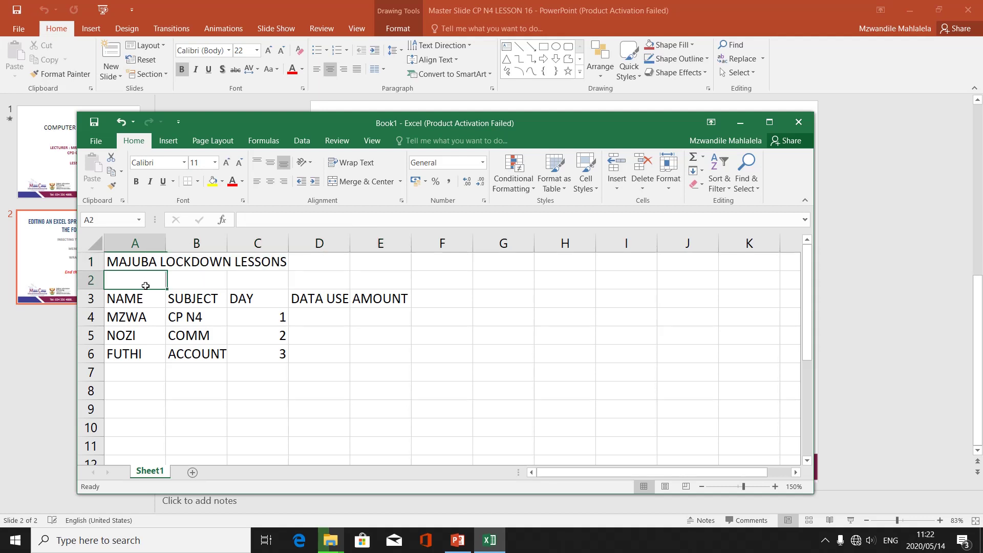
pyautogui.click(139, 262)
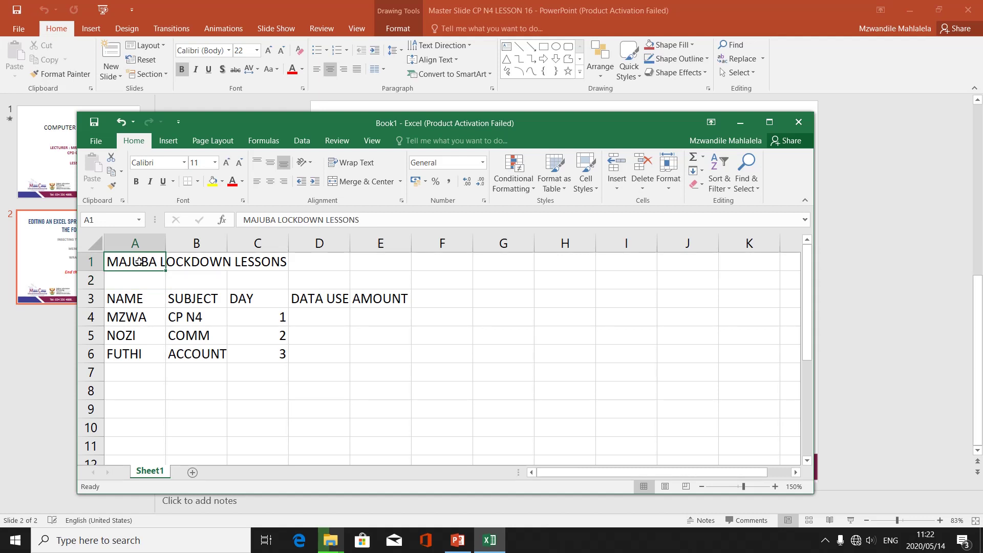
pyautogui.hotkey('shift', 'Right')
pyautogui.hotkey('shift', 'Right')
pyautogui.hotkey('shift', 'Right')
pyautogui.hotkey('shift', 'Right')
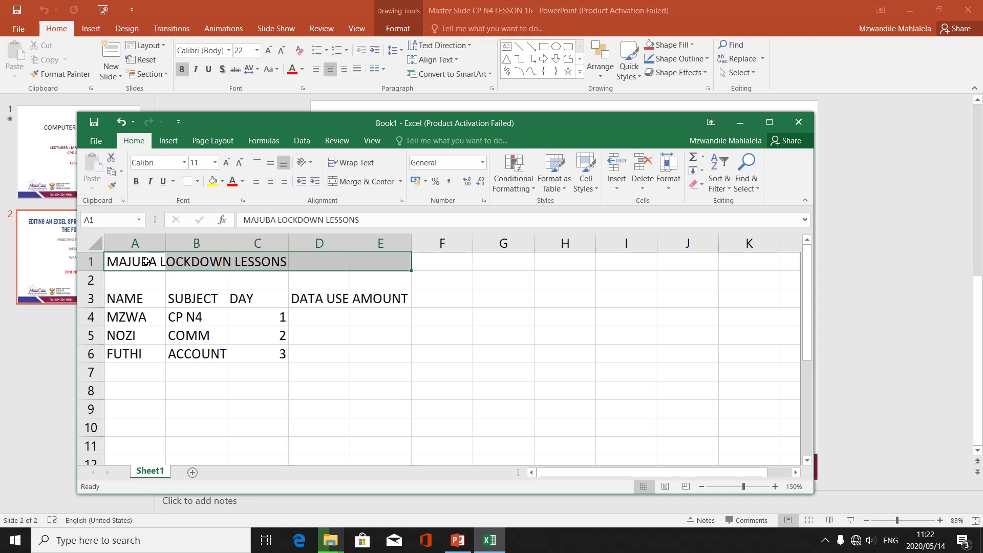
# Step: Merge A1:E1 by ticking Merge cells on the Alignment tab of Format Cells
pyautogui.rightClick(146, 262)
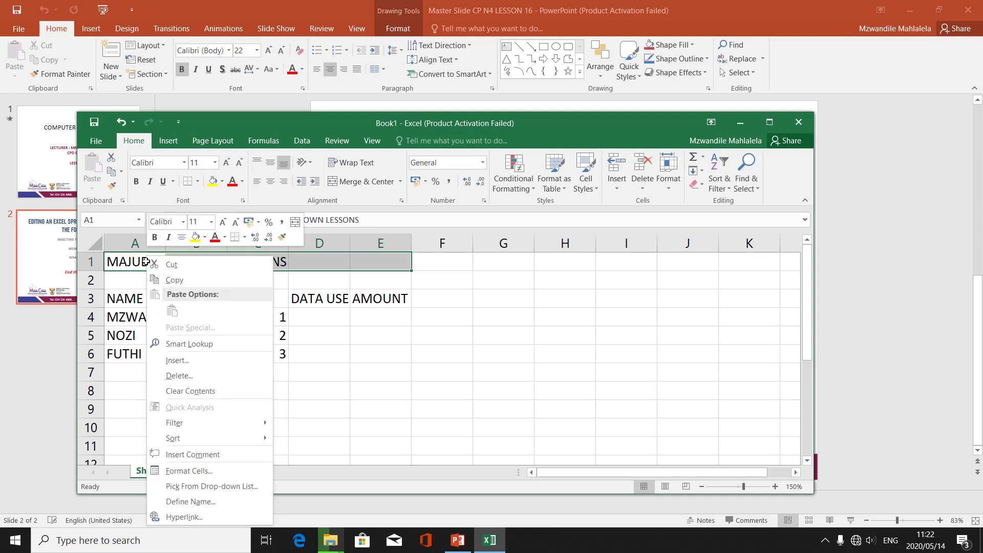
pyautogui.click(189, 471)
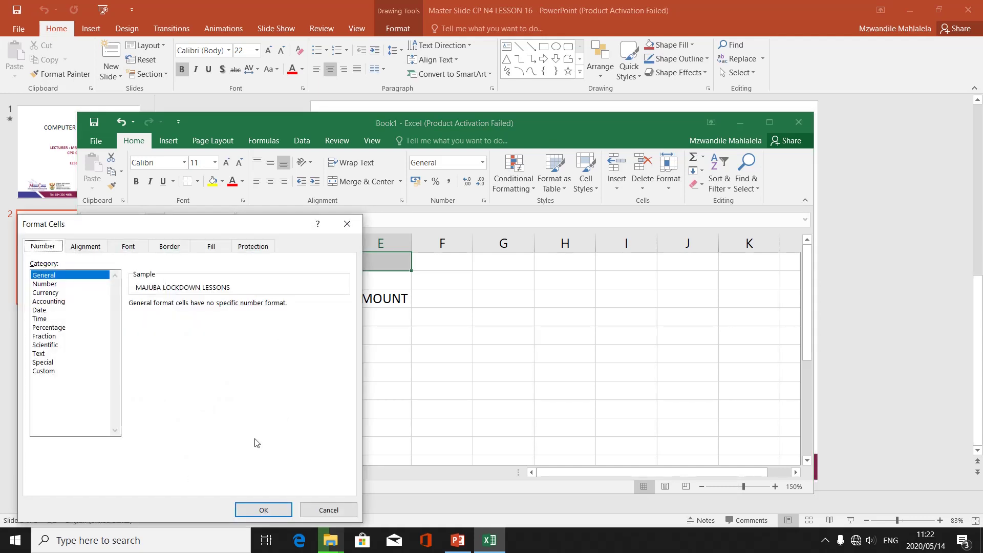
pyautogui.click(84, 252)
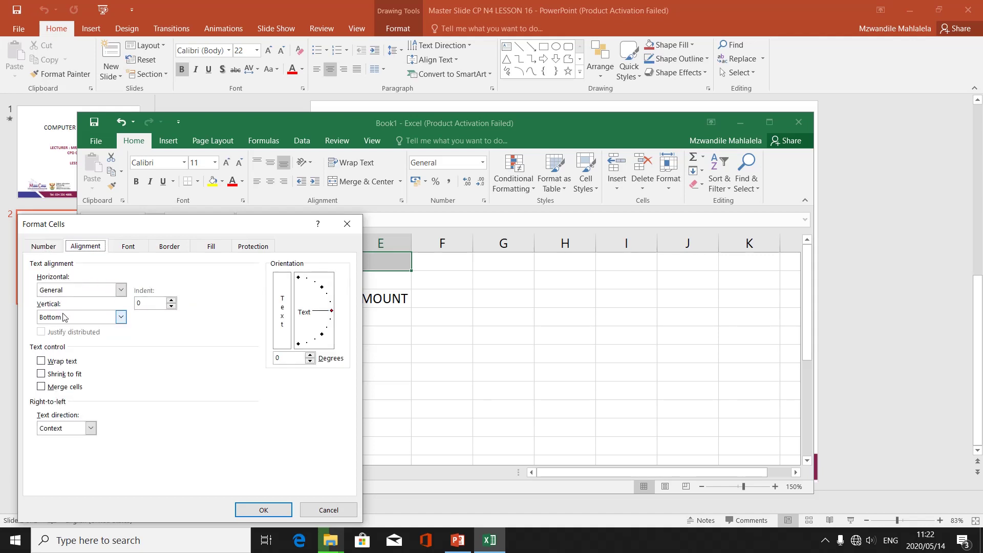
pyautogui.click(41, 387)
pyautogui.click(242, 511)
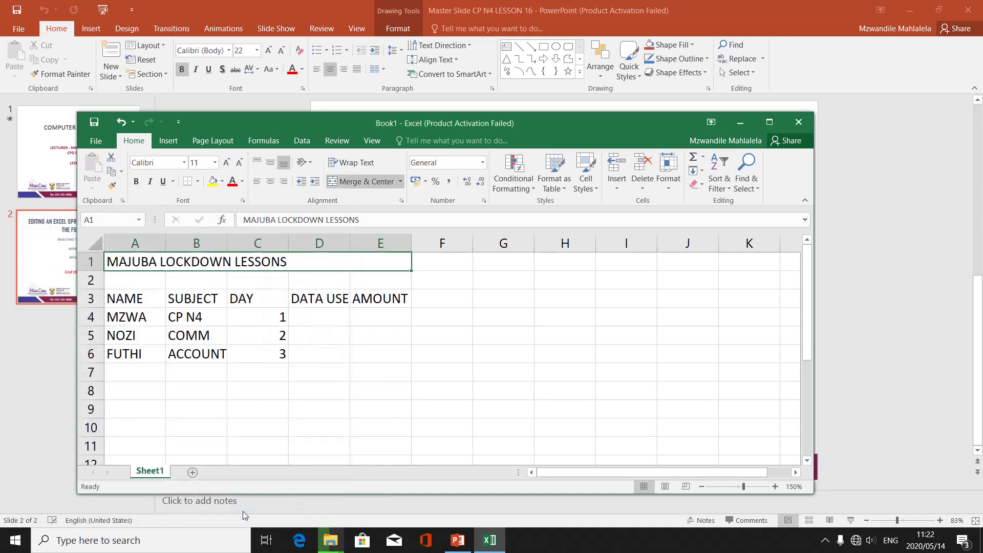
pyautogui.click(333, 451)
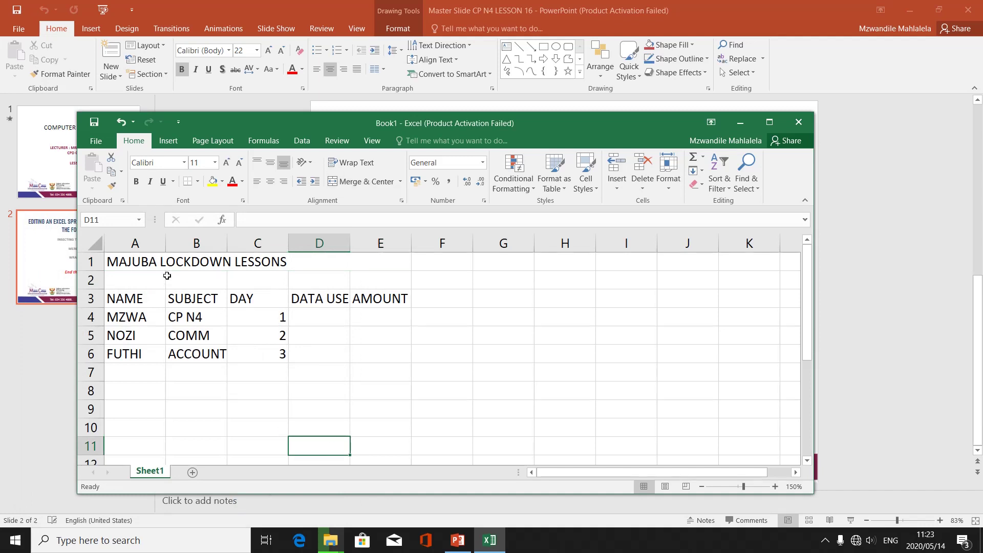
# Step: Type MAJUBA LOCKDOWN into G2, then select G2:G3
pyautogui.click(147, 264)
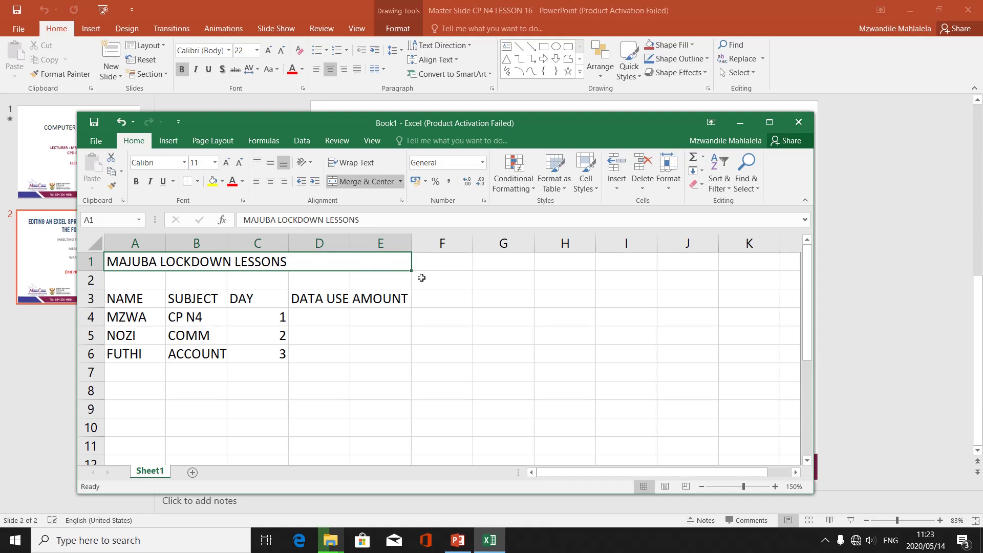
pyautogui.click(495, 280)
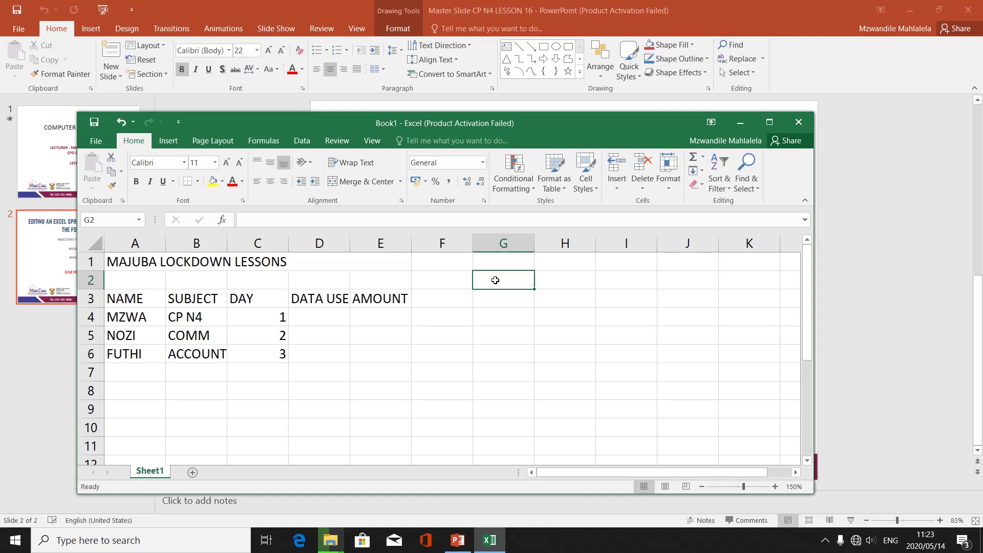
pyautogui.write('MA')
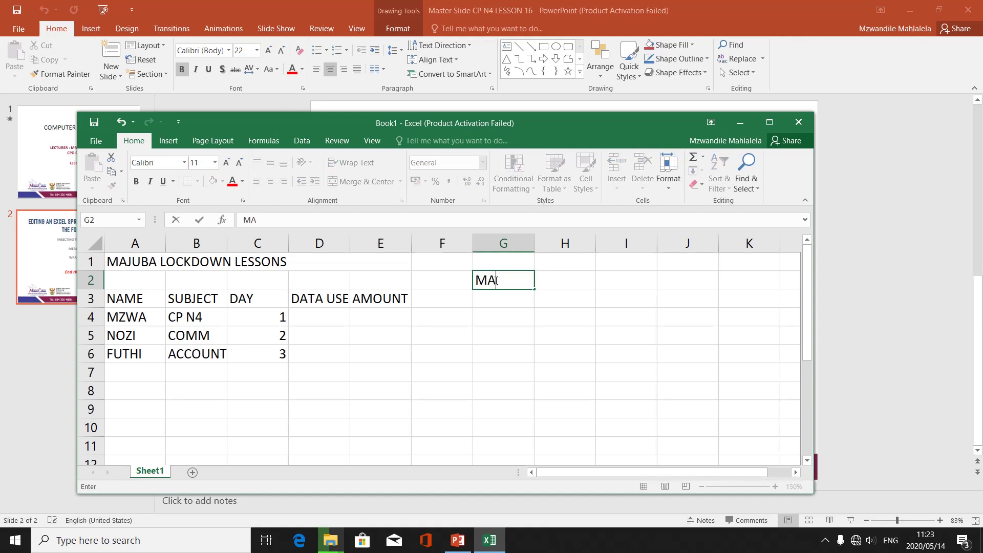
pyautogui.write('JUBA LO')
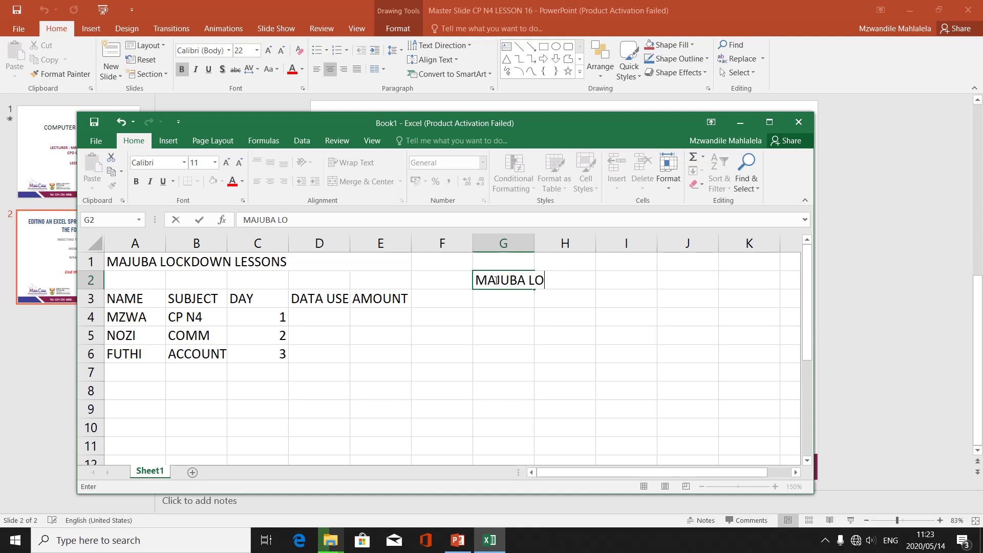
pyautogui.write('CKDOWN')
pyautogui.click(502, 310)
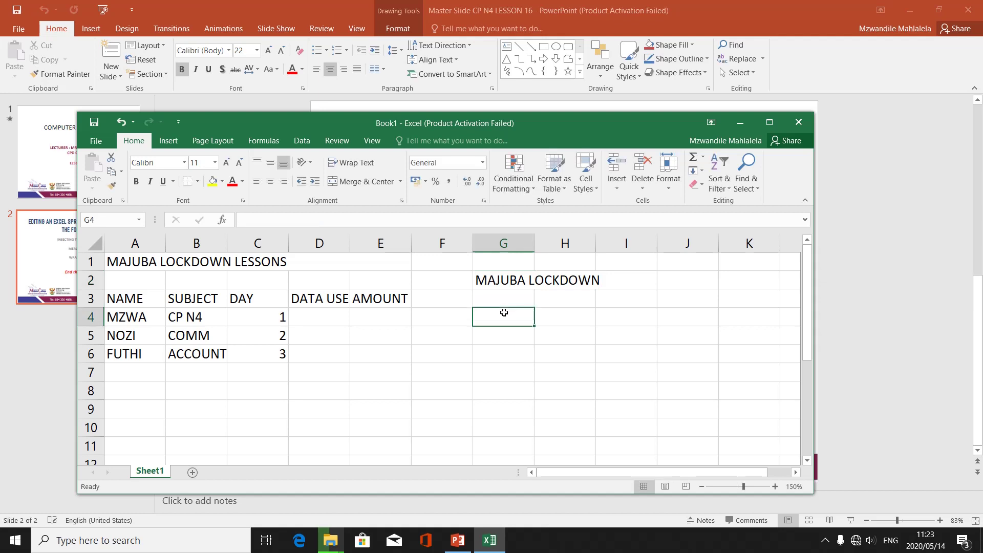
pyautogui.click(498, 286)
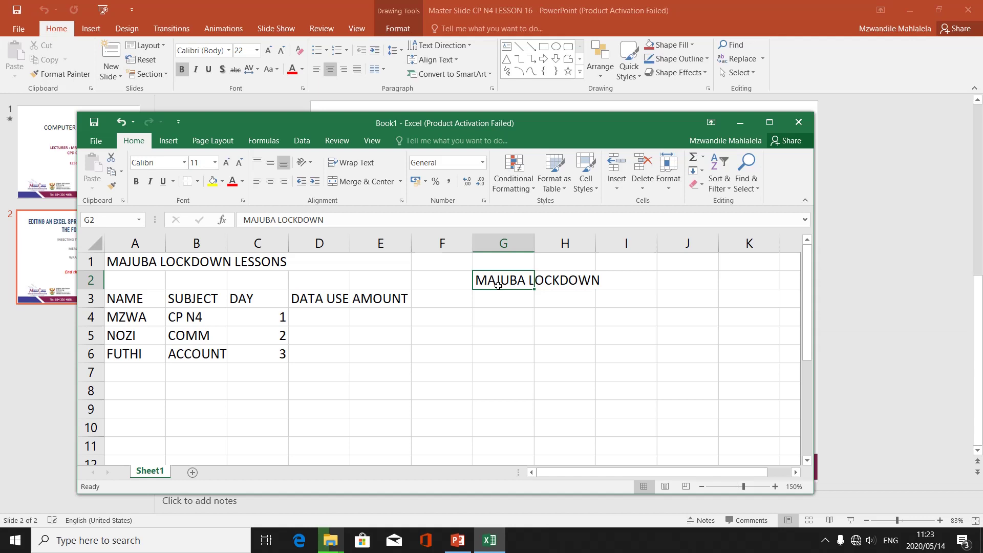
pyautogui.hotkey('shift', 'Down')
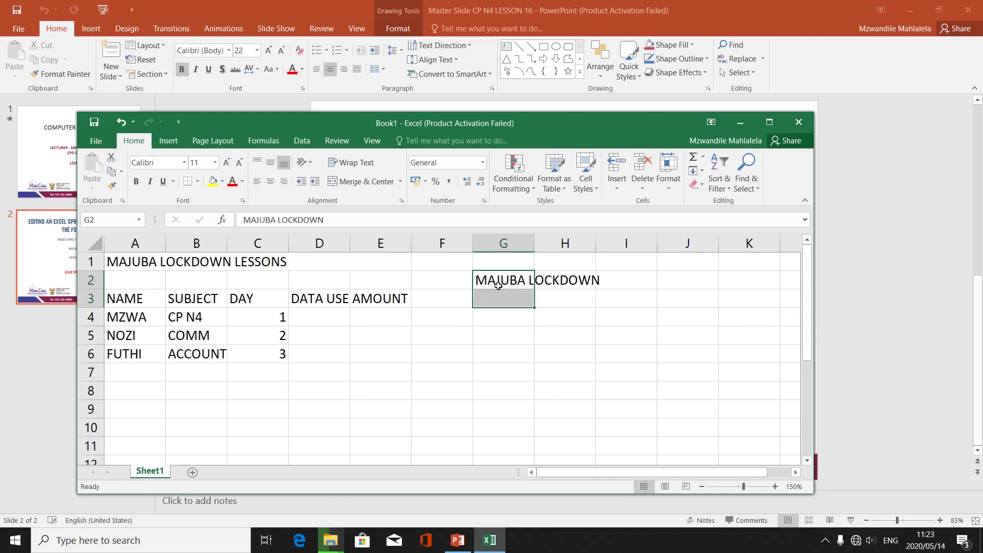
# Step: Merge G2:G3 using Format Cells > Merge cells, then check the merged cell
pyautogui.rightClick(498, 286)
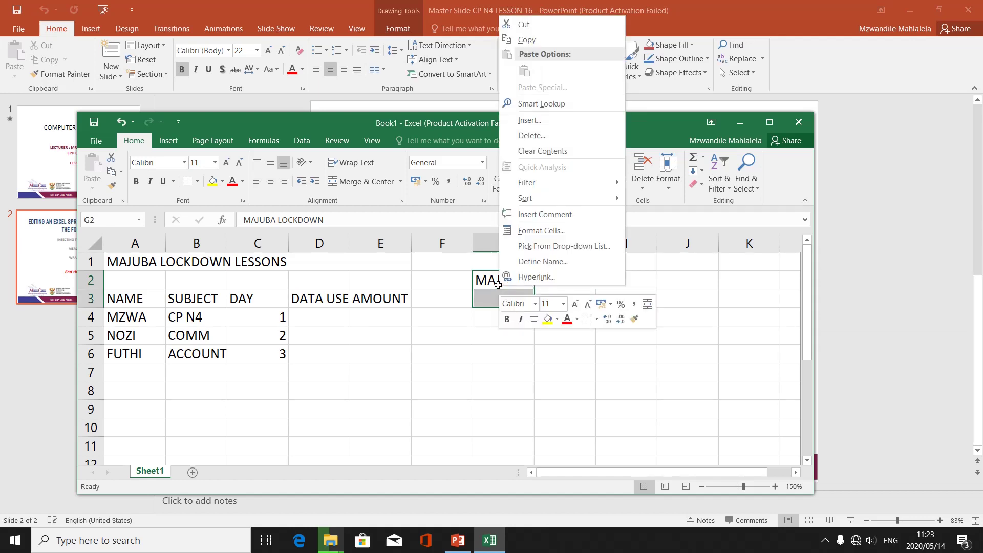
pyautogui.click(541, 231)
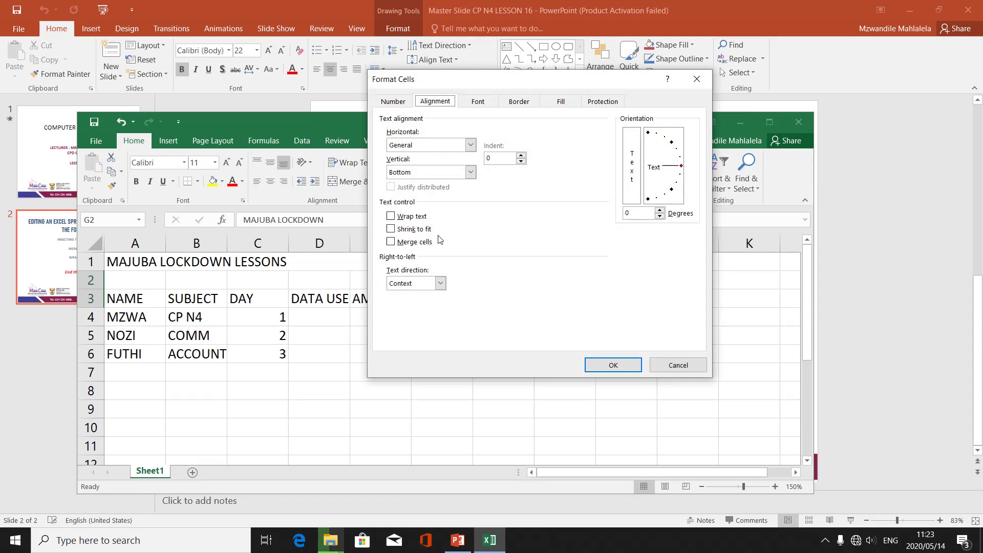
pyautogui.click(431, 244)
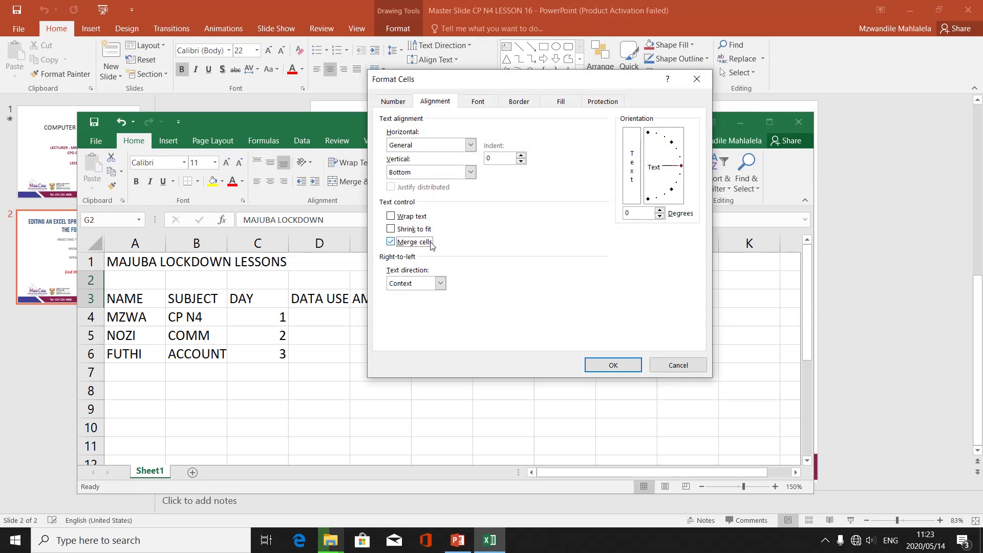
pyautogui.click(604, 366)
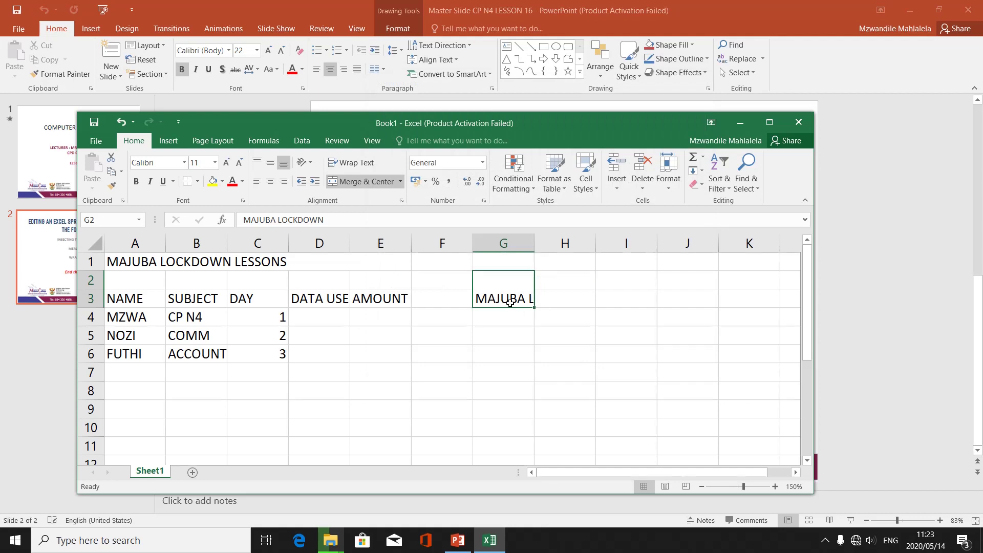
pyautogui.click(510, 320)
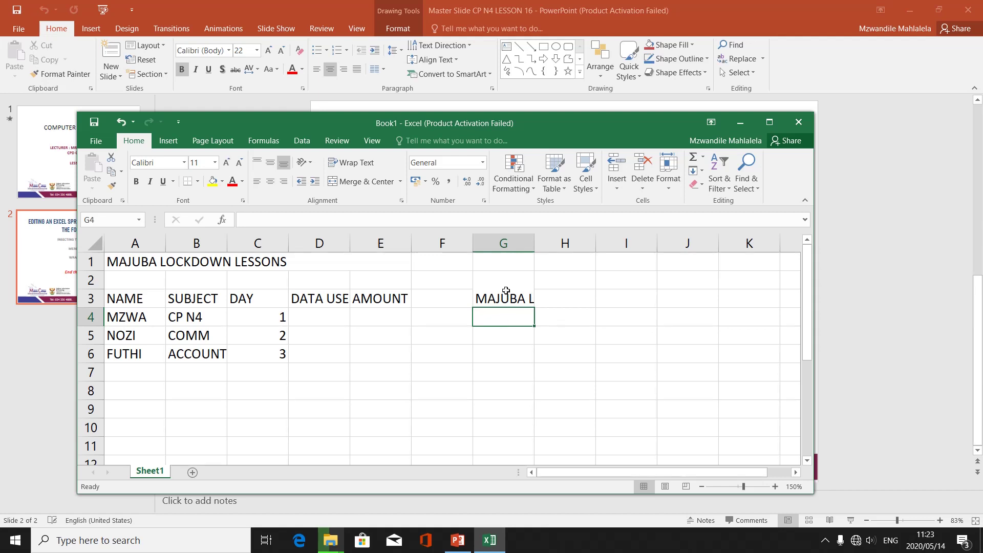
pyautogui.click(505, 298)
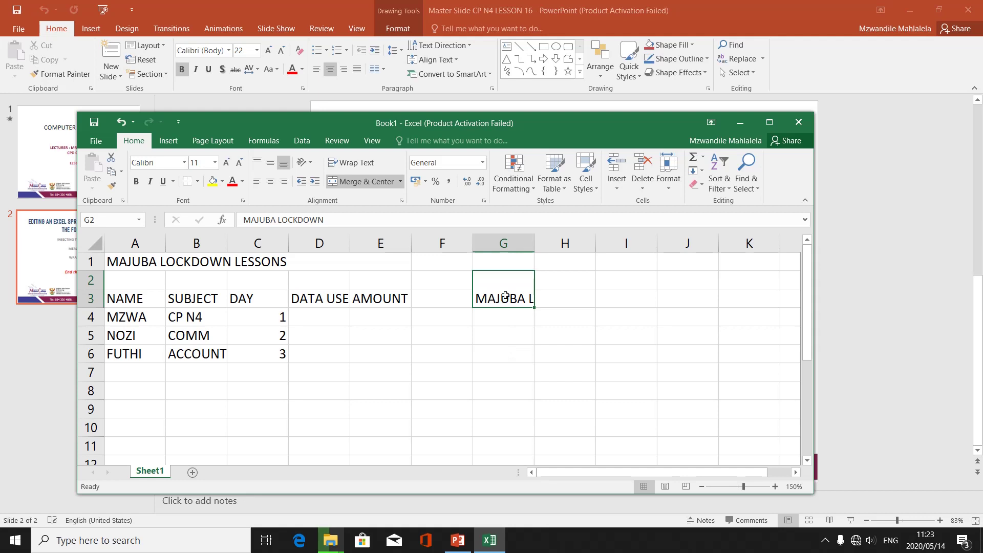
pyautogui.click(517, 335)
pyautogui.click(503, 296)
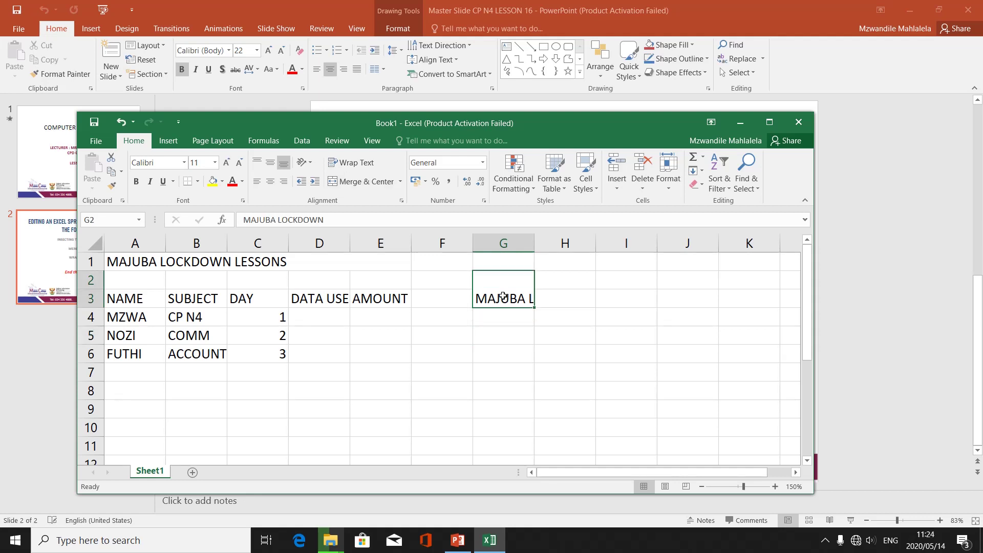
pyautogui.click(485, 340)
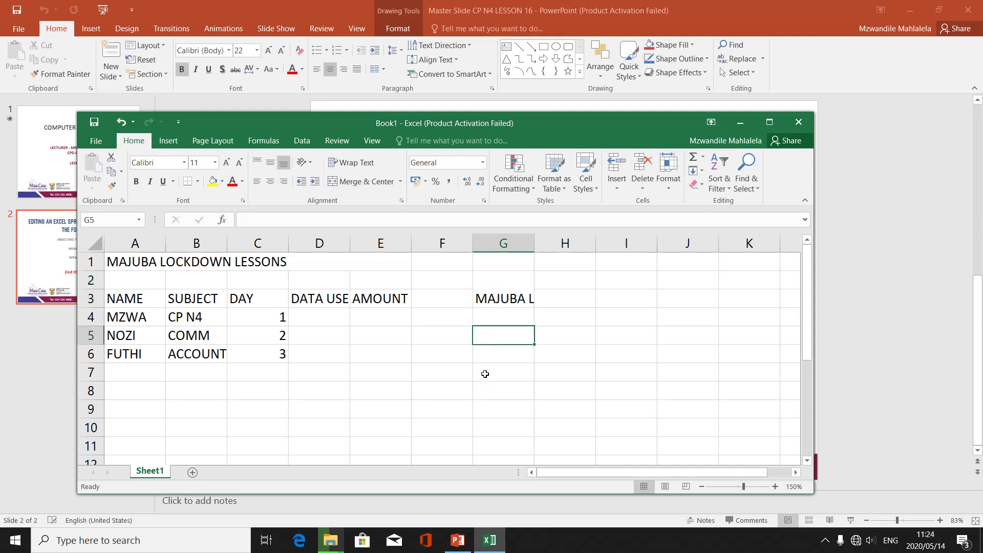
pyautogui.click(457, 542)
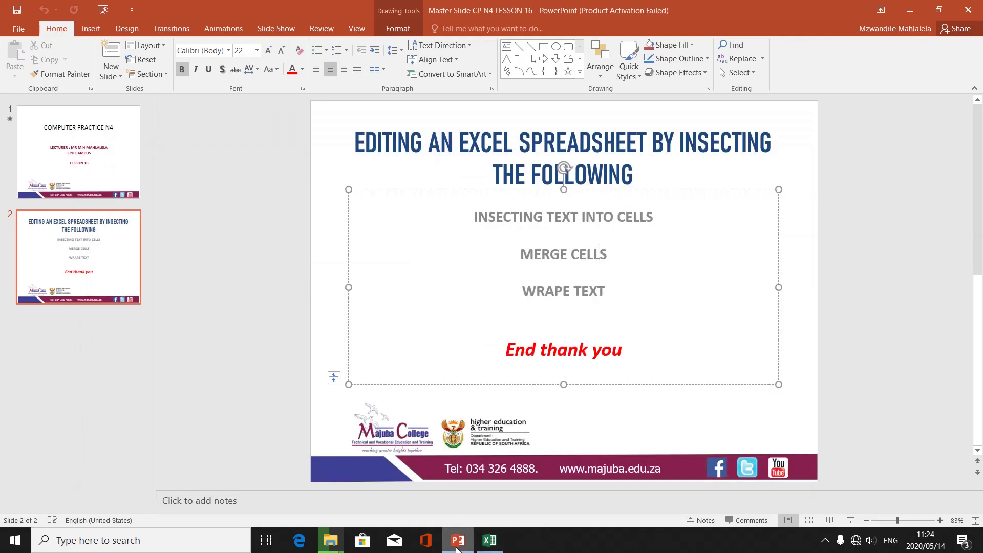
pyautogui.click(486, 548)
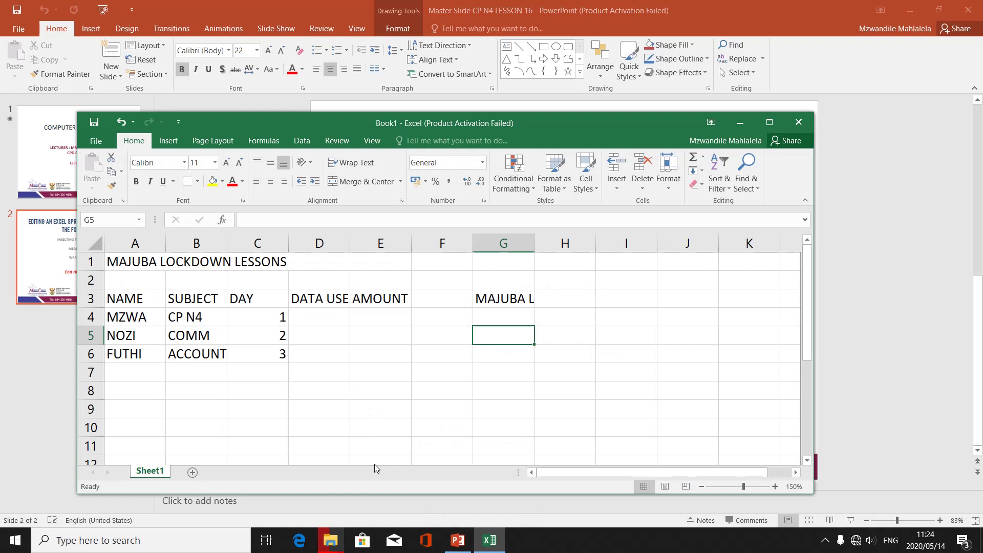
pyautogui.click(309, 409)
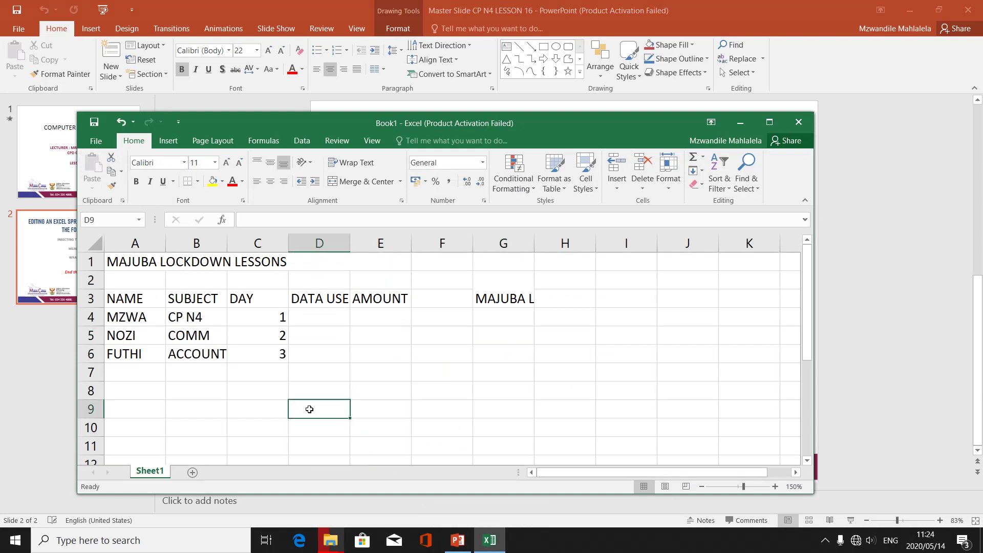
pyautogui.click(308, 301)
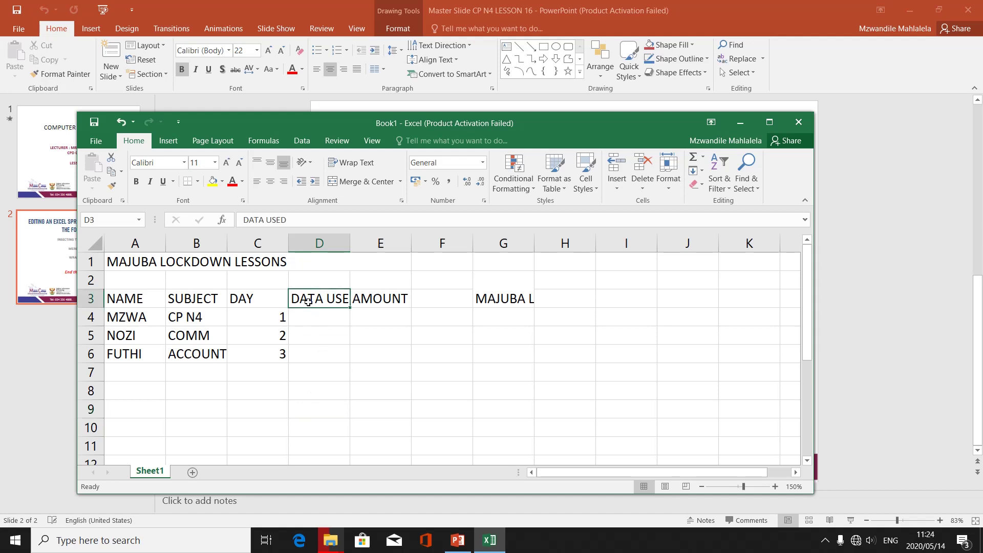
pyautogui.click(148, 303)
pyautogui.press('Right')
pyautogui.press('Right')
pyautogui.press('Right')
pyautogui.press('Right')
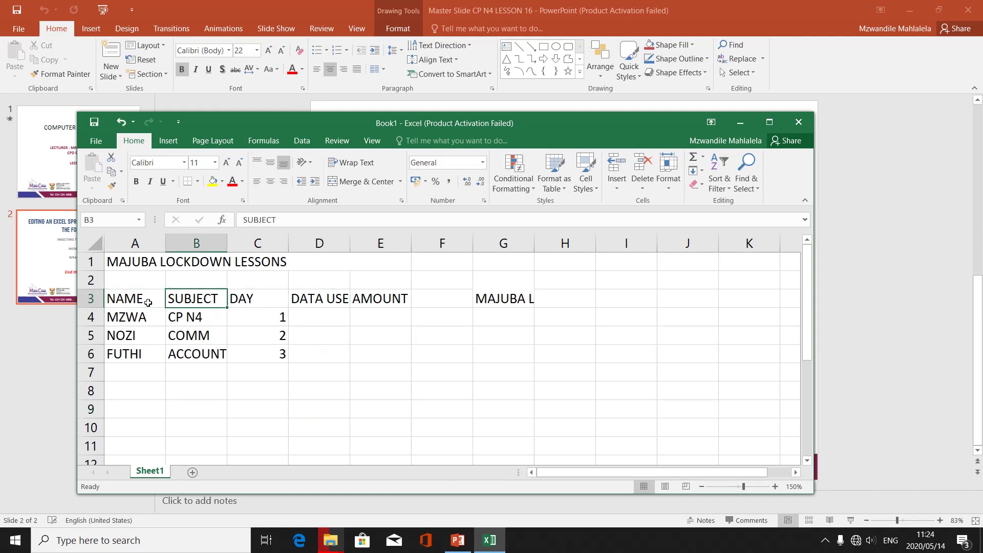
pyautogui.press('Left')
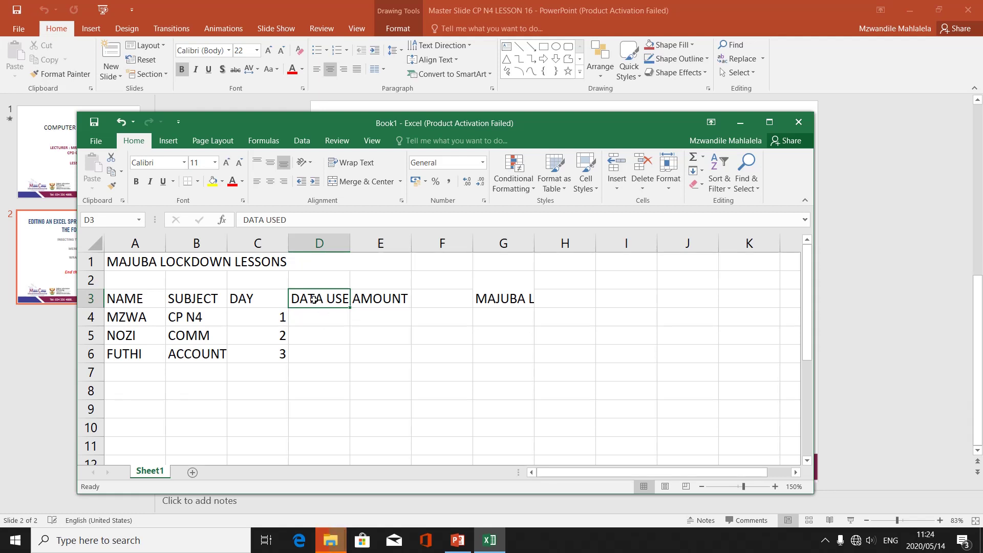
# Step: Turn on Wrap text for D3 so DATA USED fits on two lines
pyautogui.rightClick(313, 300)
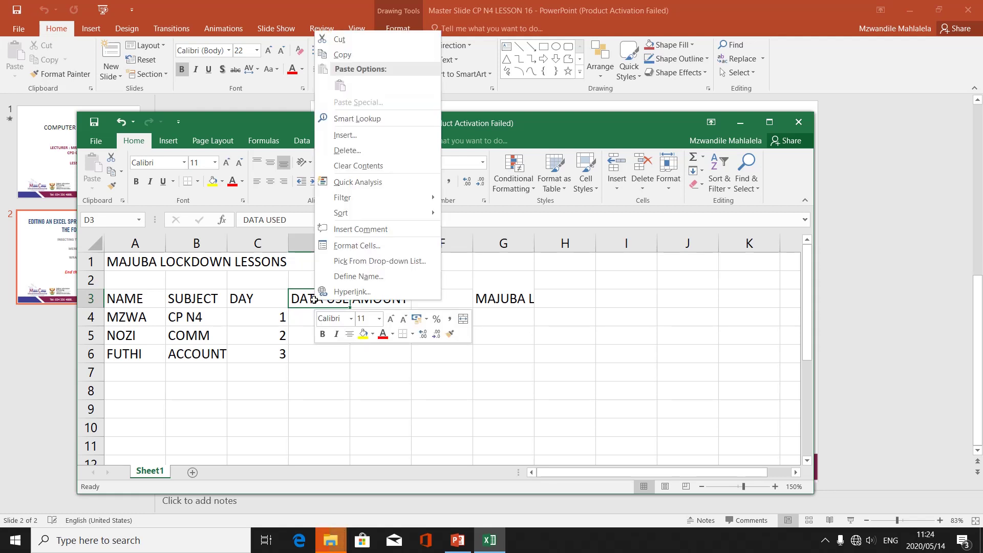
pyautogui.click(373, 250)
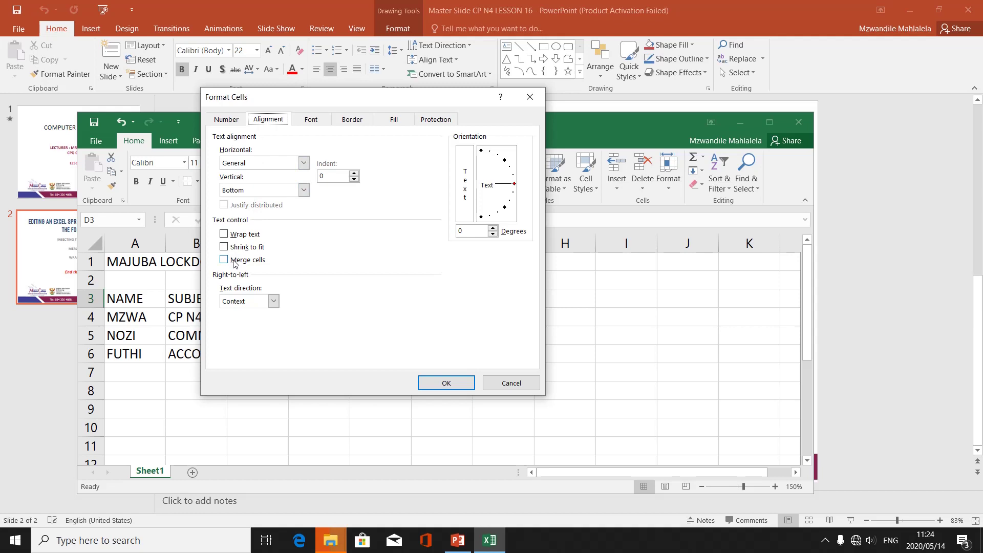
pyautogui.click(226, 235)
pyautogui.click(433, 385)
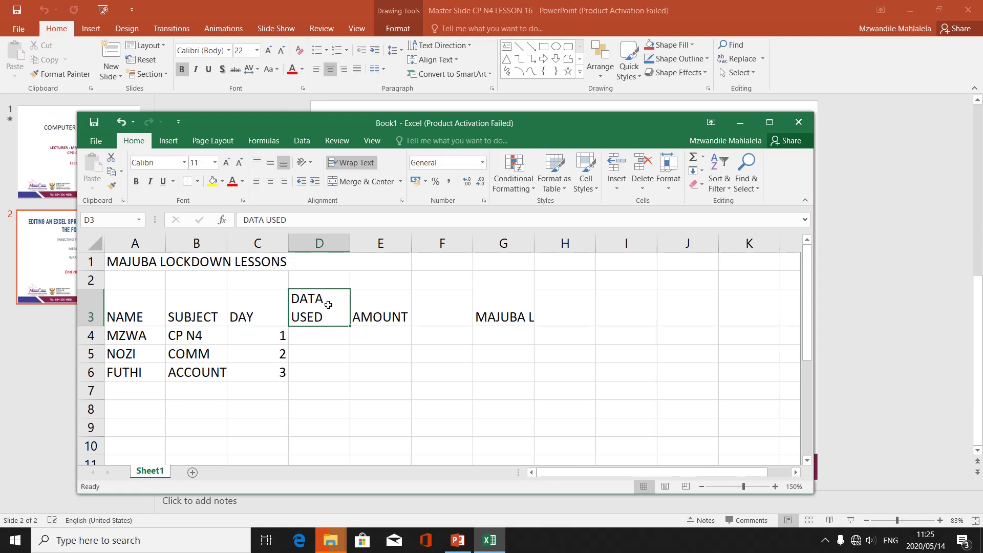
pyautogui.click(502, 318)
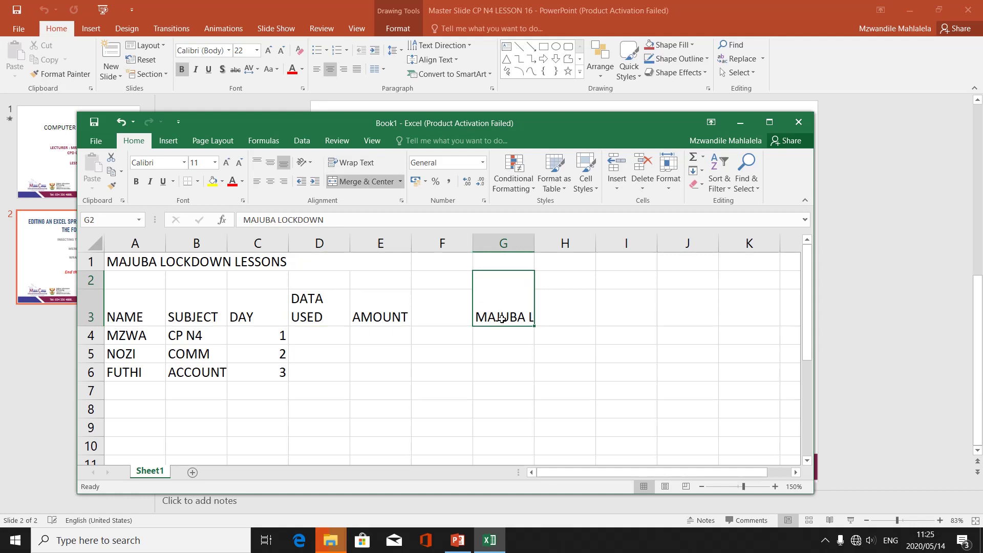
# Step: Enable Wrap text on merged G2:G3, then delete its MAJUBA LOCKDOWN text
pyautogui.rightClick(502, 318)
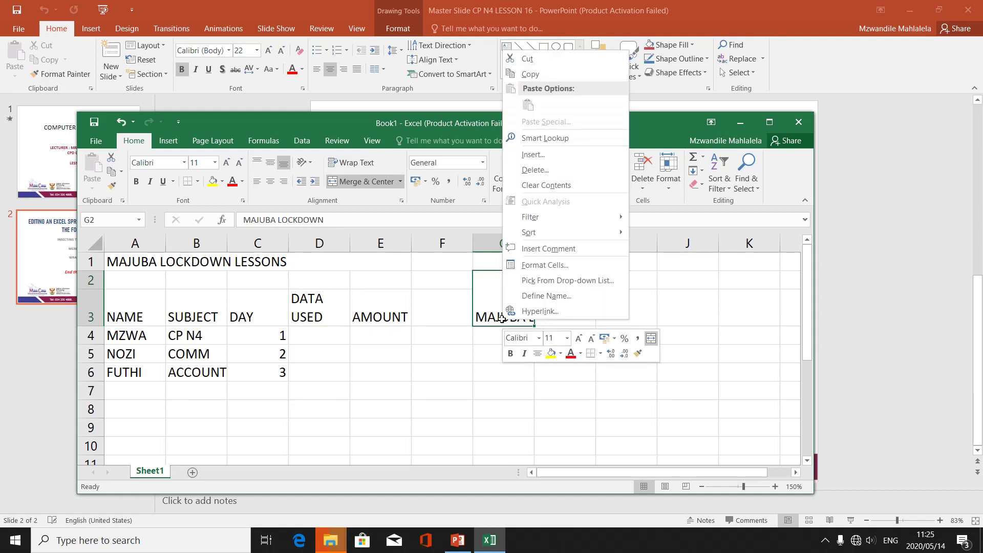
pyautogui.click(551, 266)
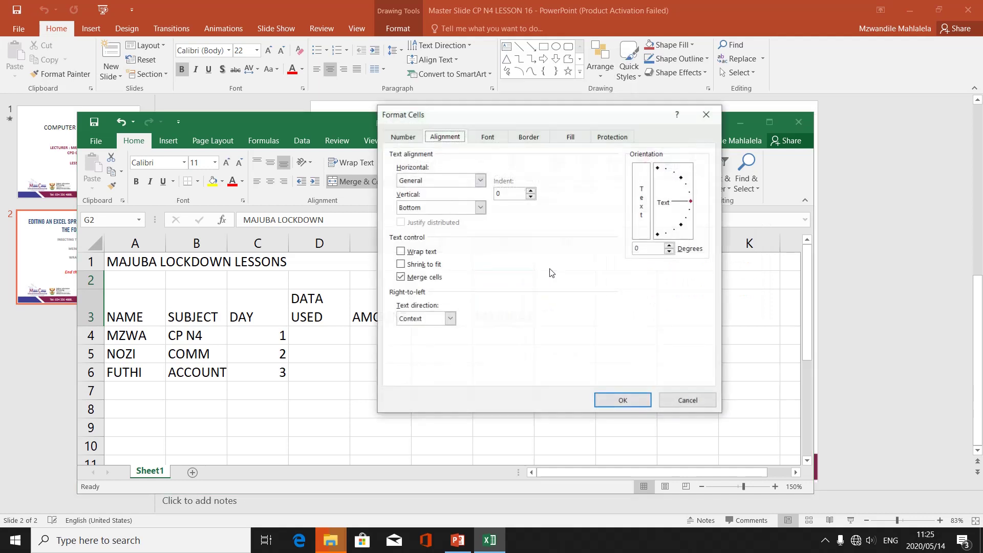
pyautogui.click(400, 252)
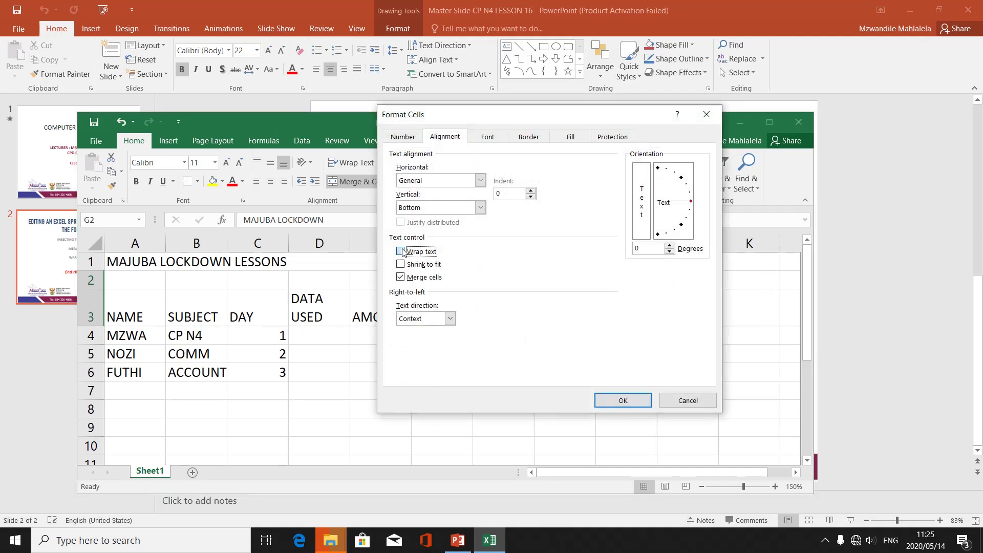
pyautogui.click(607, 400)
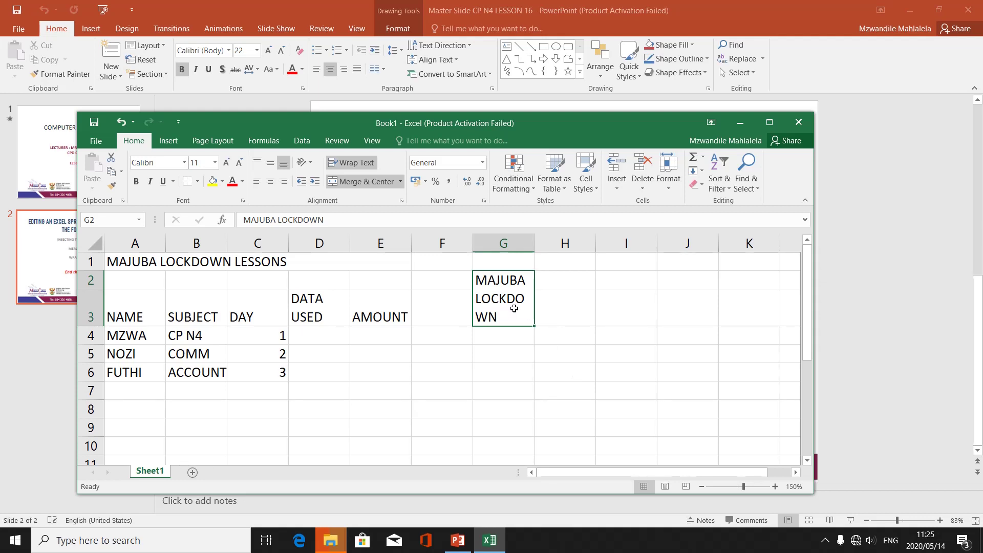
pyautogui.press('Delete')
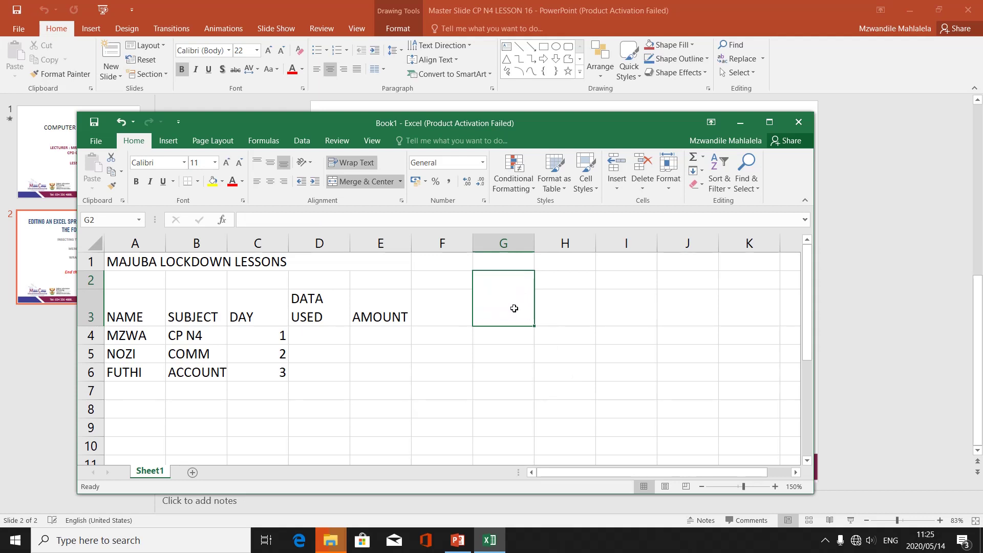
pyautogui.click(509, 355)
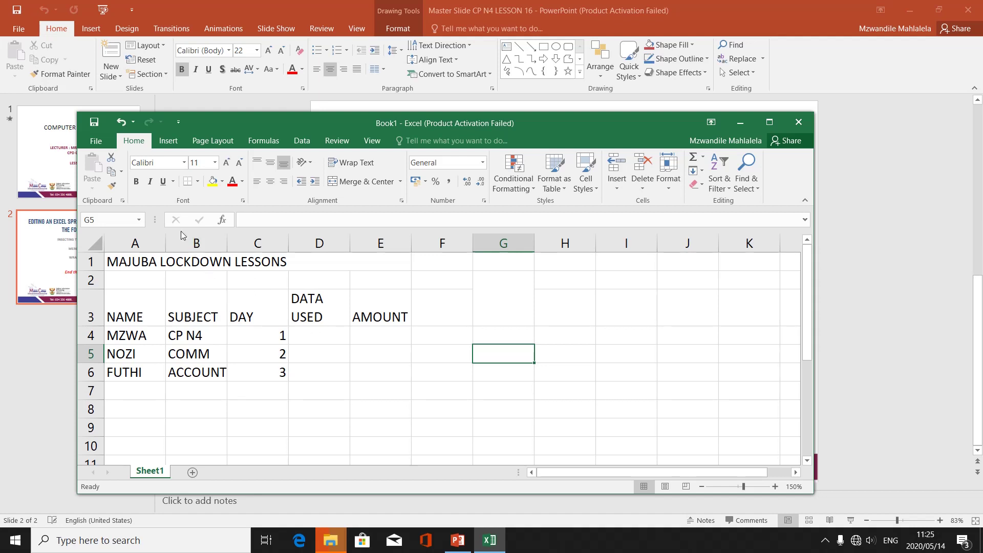
# Step: Save As 'SPREADSHEET 1' in the assessment folder, replacing the Book1 name
pyautogui.click(96, 141)
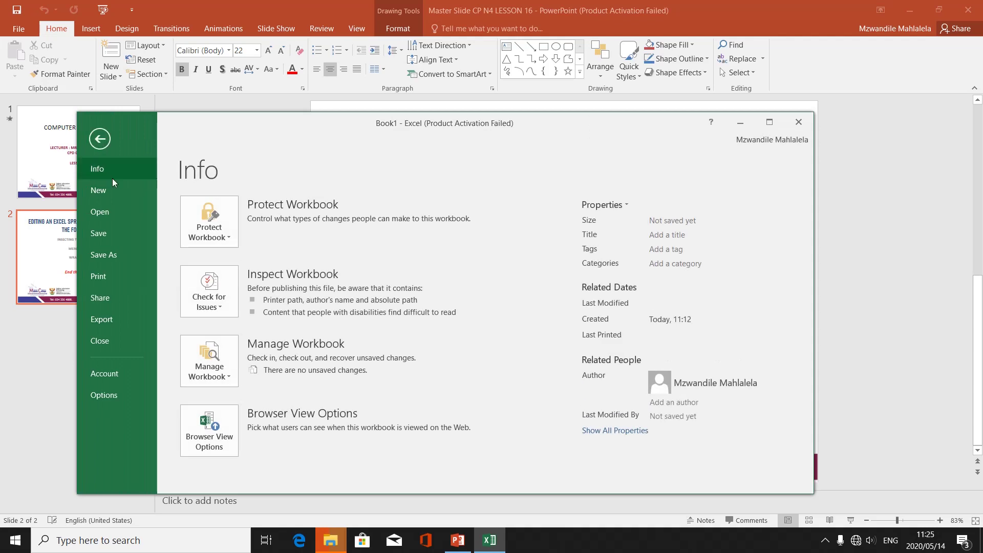
pyautogui.click(118, 252)
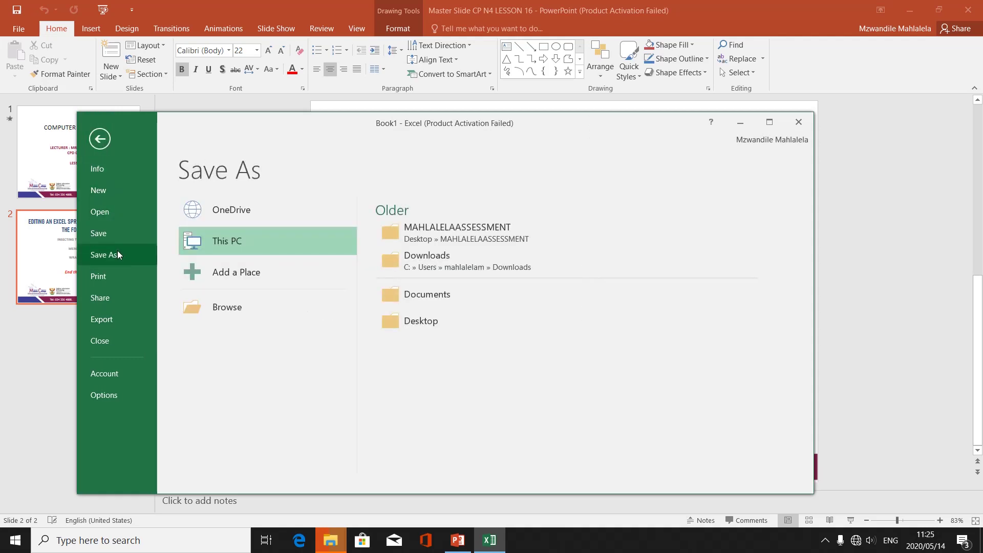
pyautogui.click(393, 231)
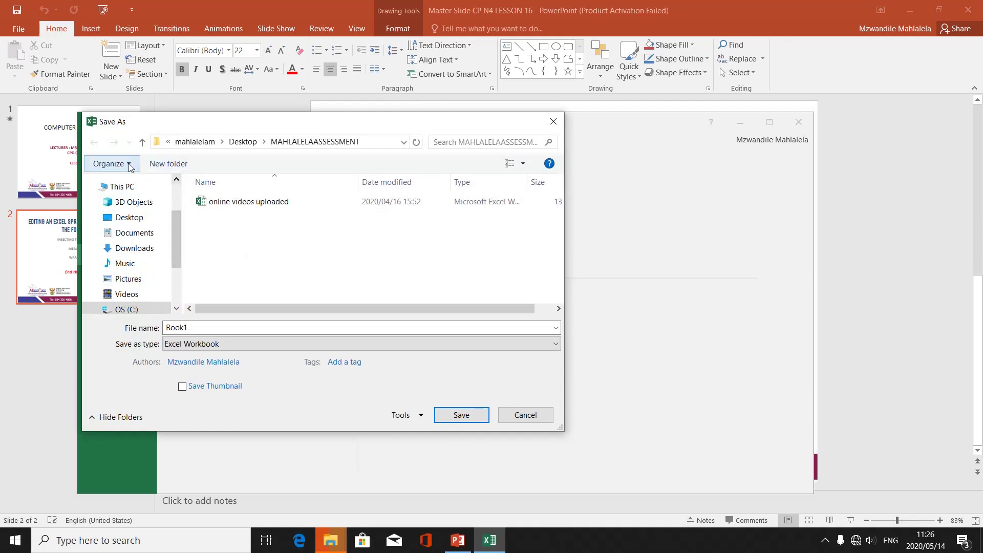
pyautogui.click(211, 326)
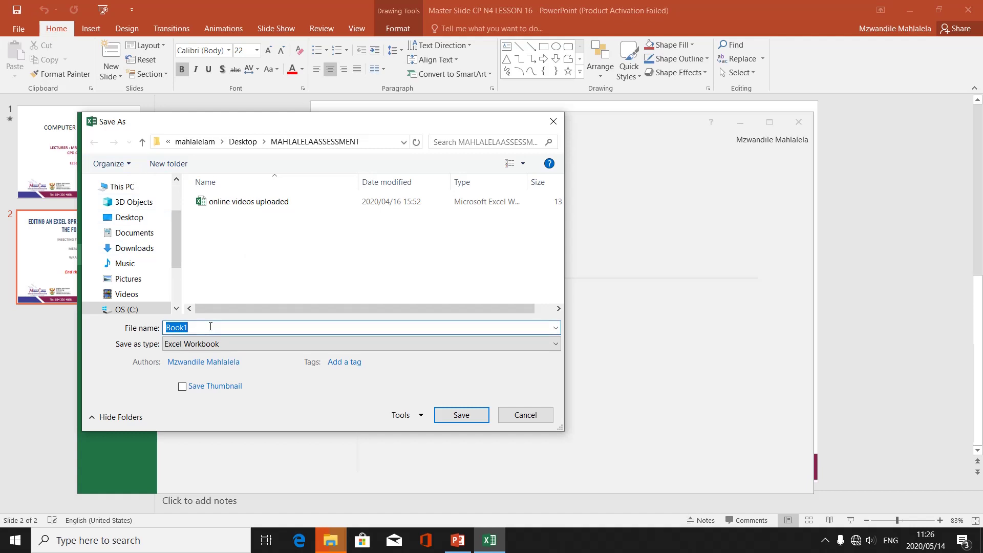
pyautogui.write('SPREADSHEET 1')
pyautogui.click(454, 415)
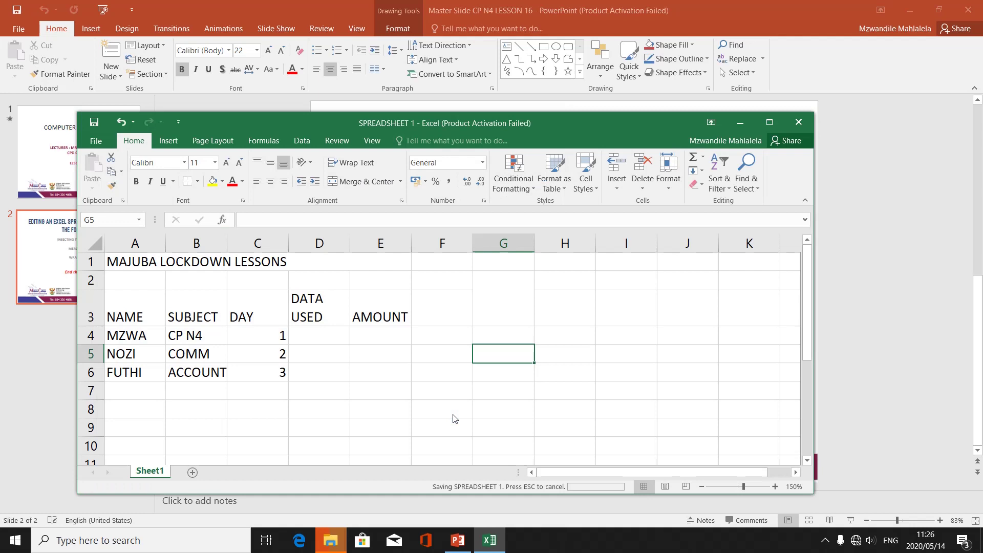